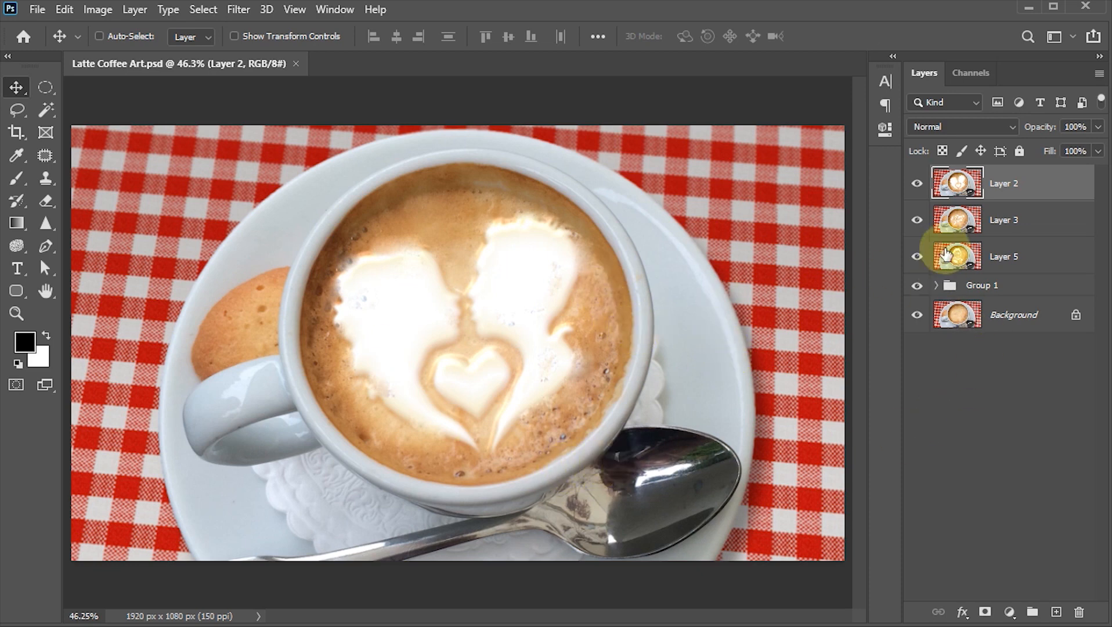
# Step: Hide Layer 2 and Layer 3 in turn to preview the different finished latte art designs
pyautogui.click(916, 183)
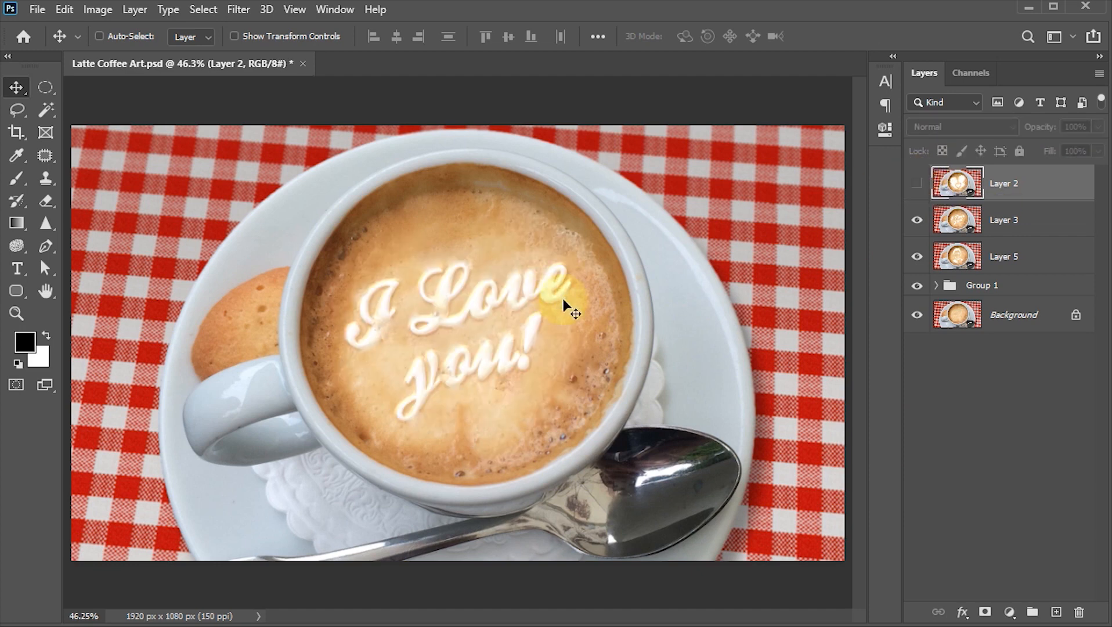
pyautogui.click(919, 221)
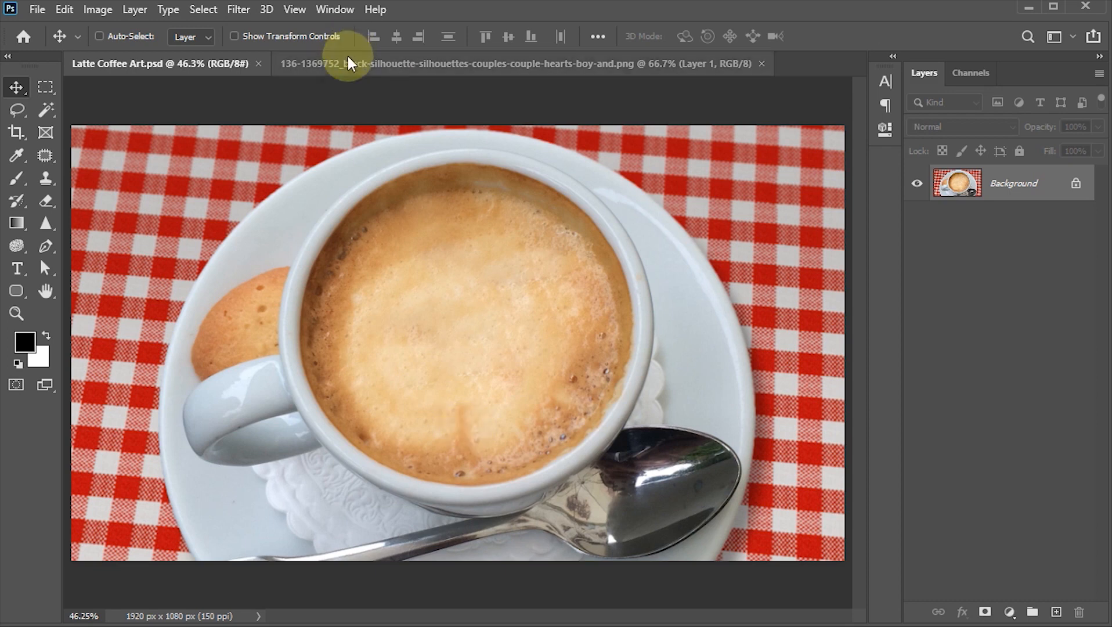
# Step: Select both black face silhouettes and the heart in the couple silhouette image using the Magic Wand with a tolerance of 50
pyautogui.click(360, 62)
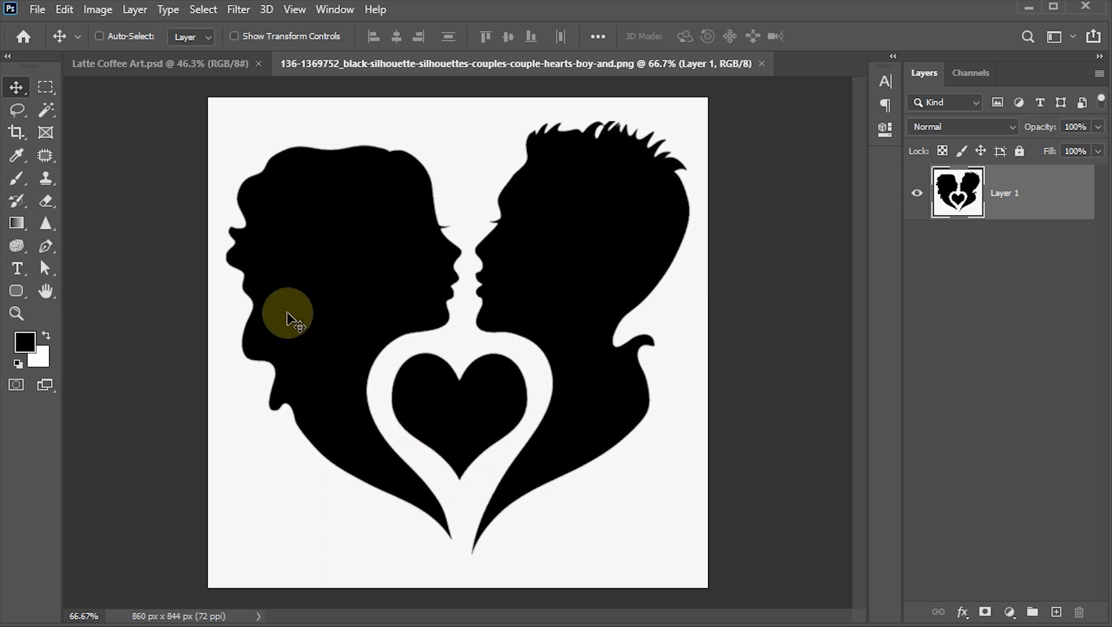
pyautogui.click(39, 114)
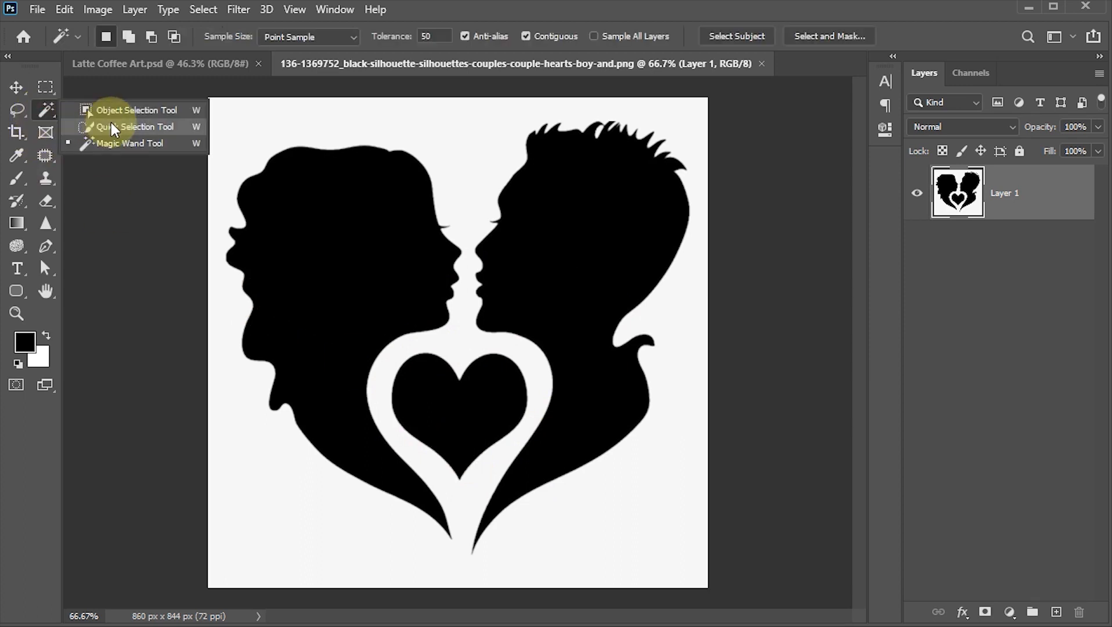
pyautogui.click(111, 142)
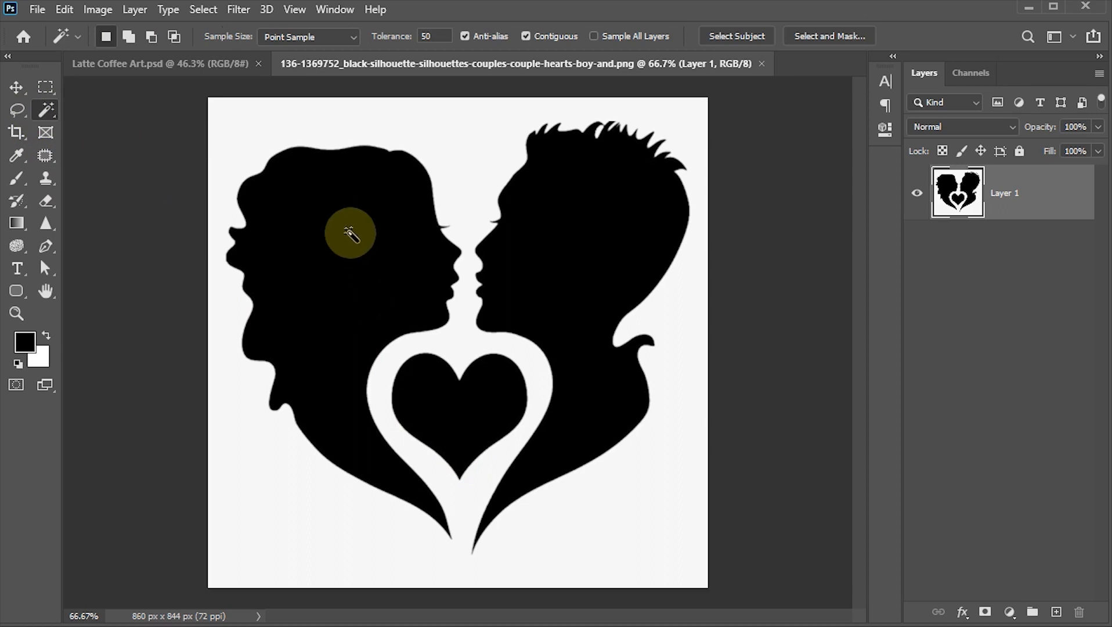
pyautogui.click(350, 232)
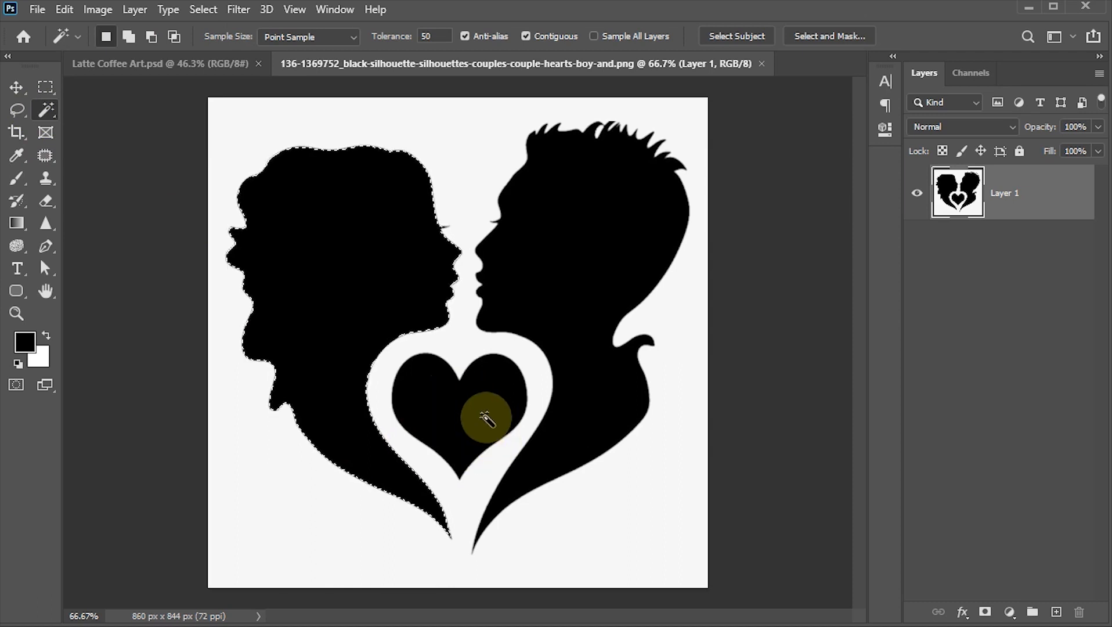
pyautogui.press('shift')
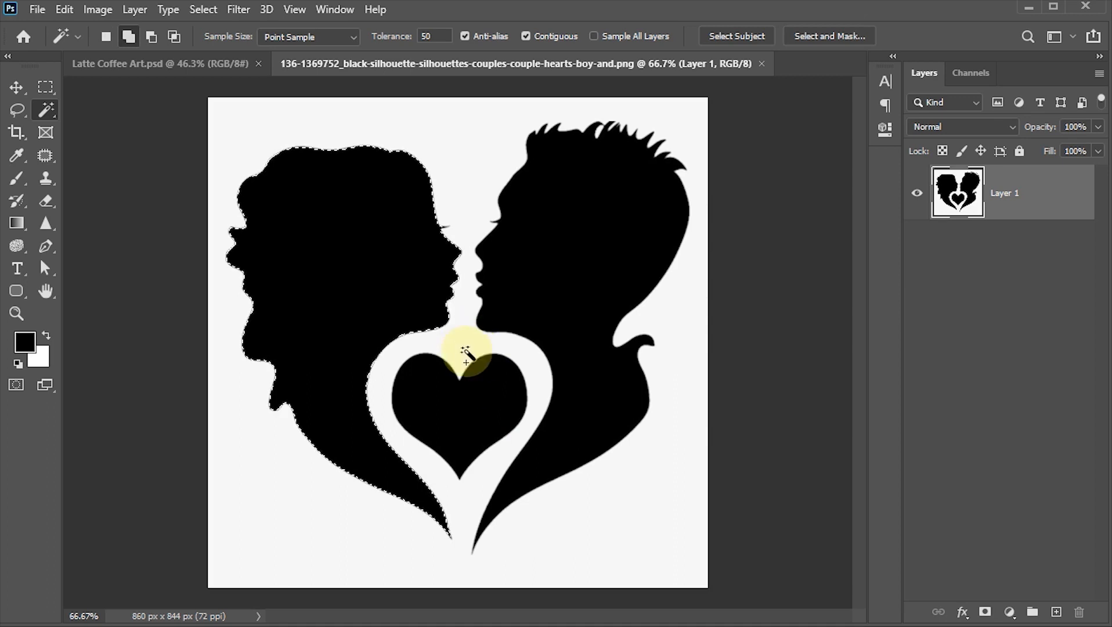
pyautogui.keyDown('shift'); pyautogui.click(479, 409); pyautogui.keyUp('shift')
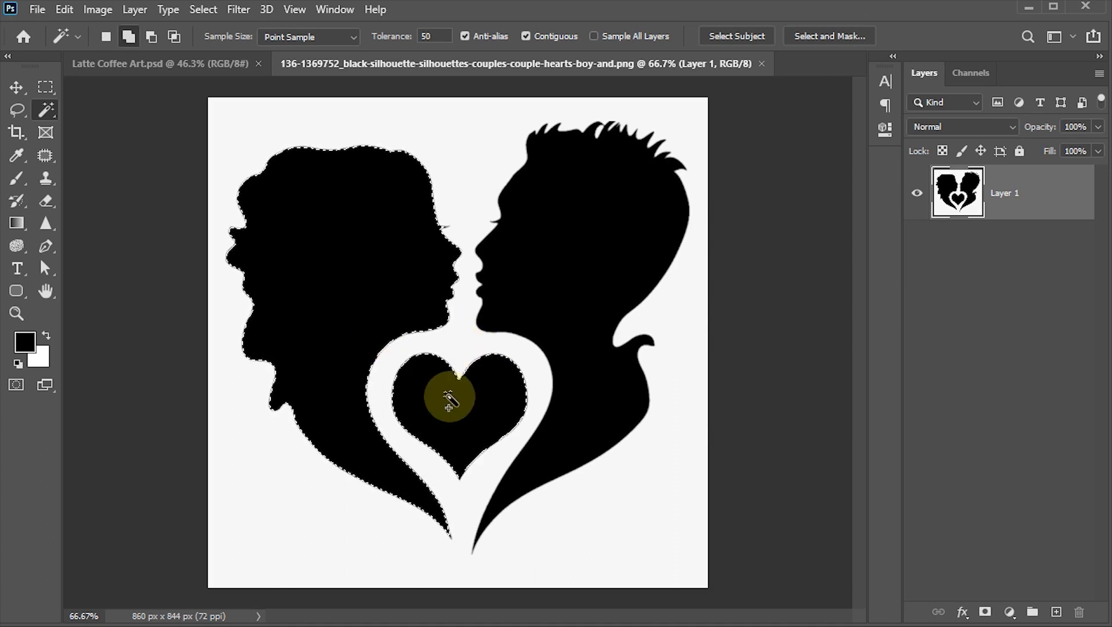
pyautogui.press('shift')
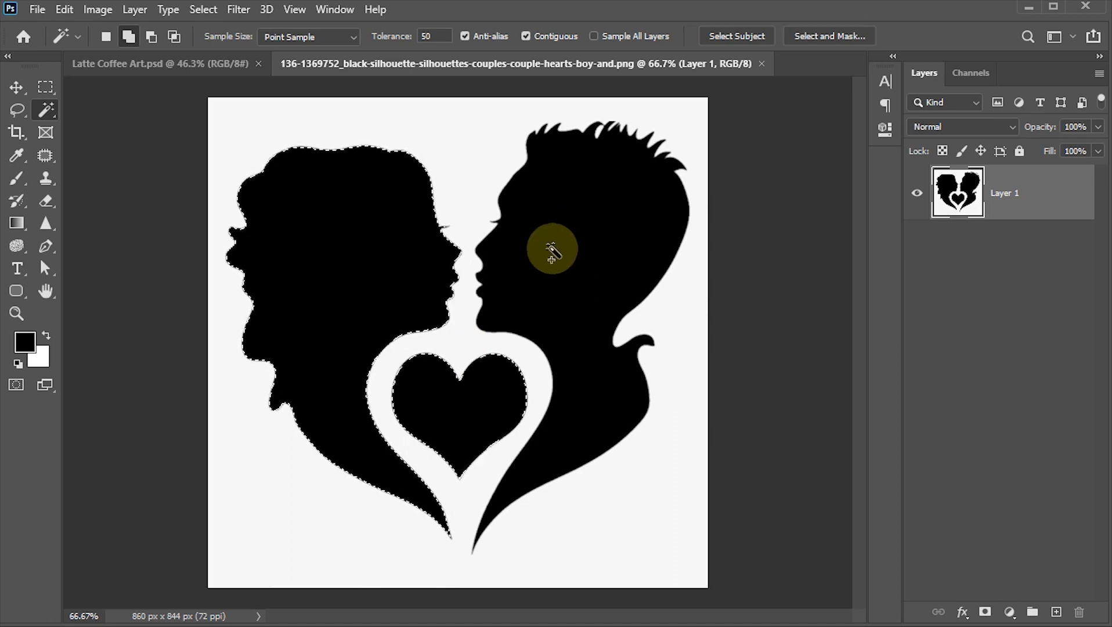
pyautogui.keyDown('shift'); pyautogui.click(575, 260); pyautogui.keyUp('shift')
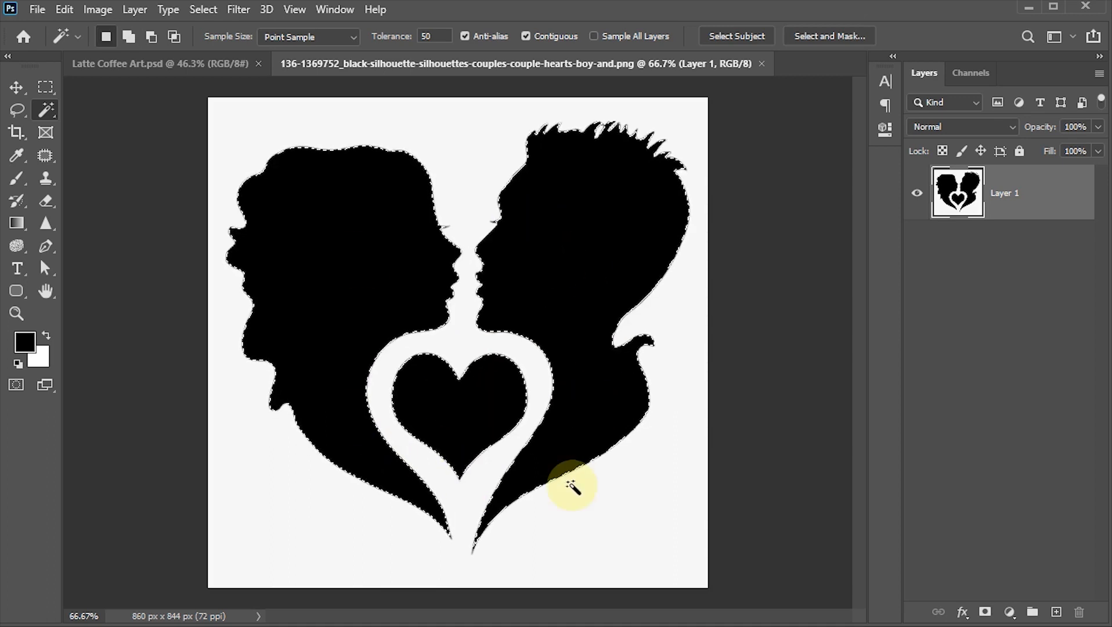
# Step: Copy the selected silhouettes to their own layer, with the original layer hidden, and bring that copy into Latte Coffee Art.psd
pyautogui.hotkey('ctrl', 'j')
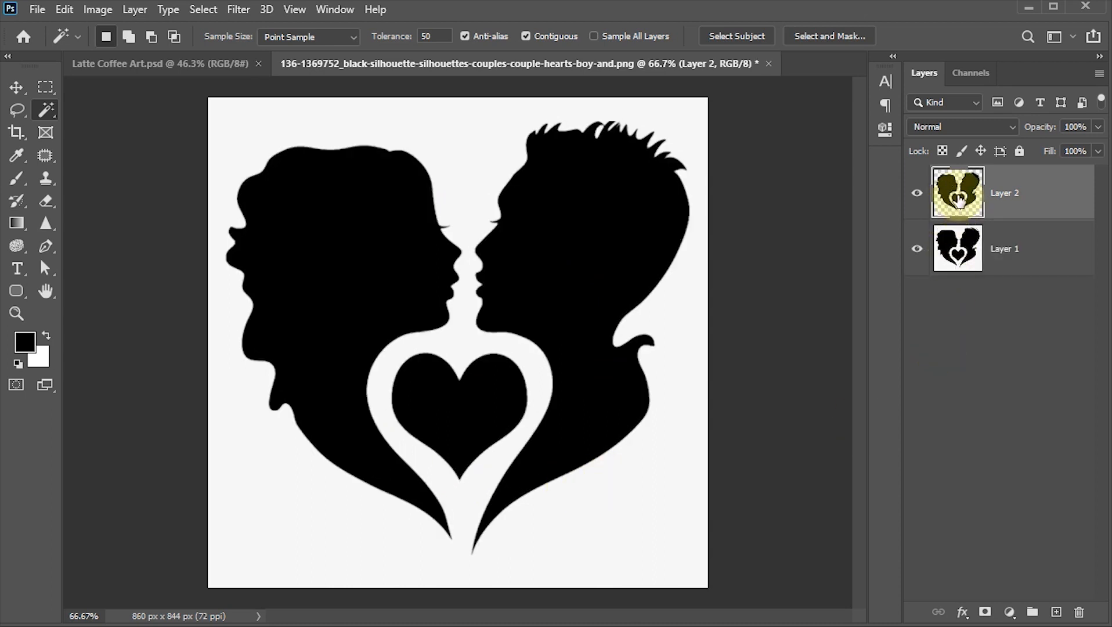
pyautogui.click(916, 251)
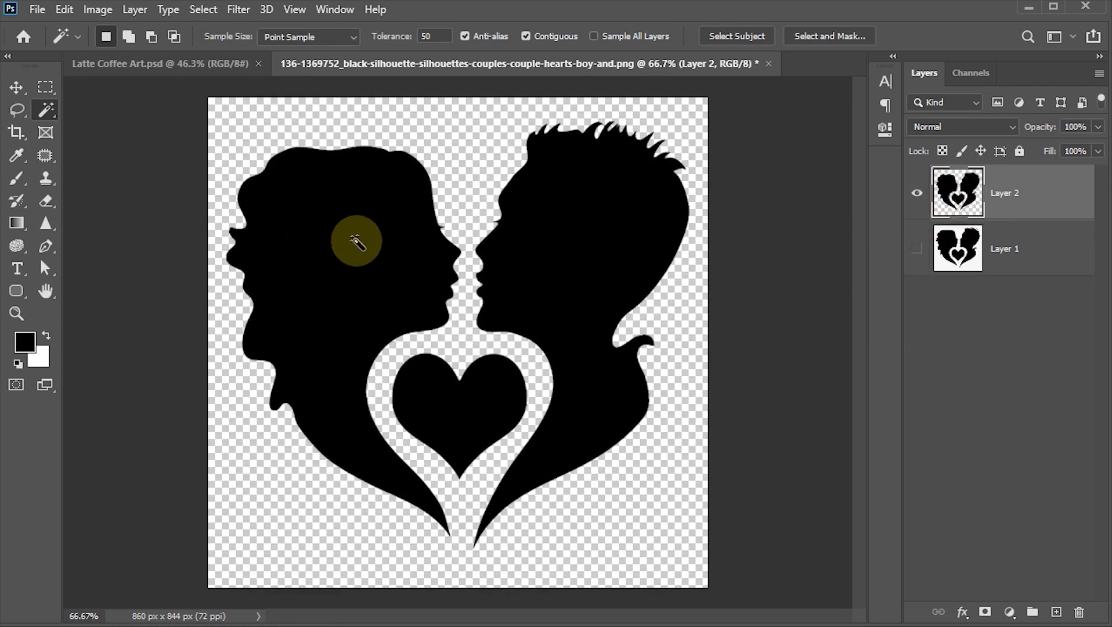
pyautogui.press('v')
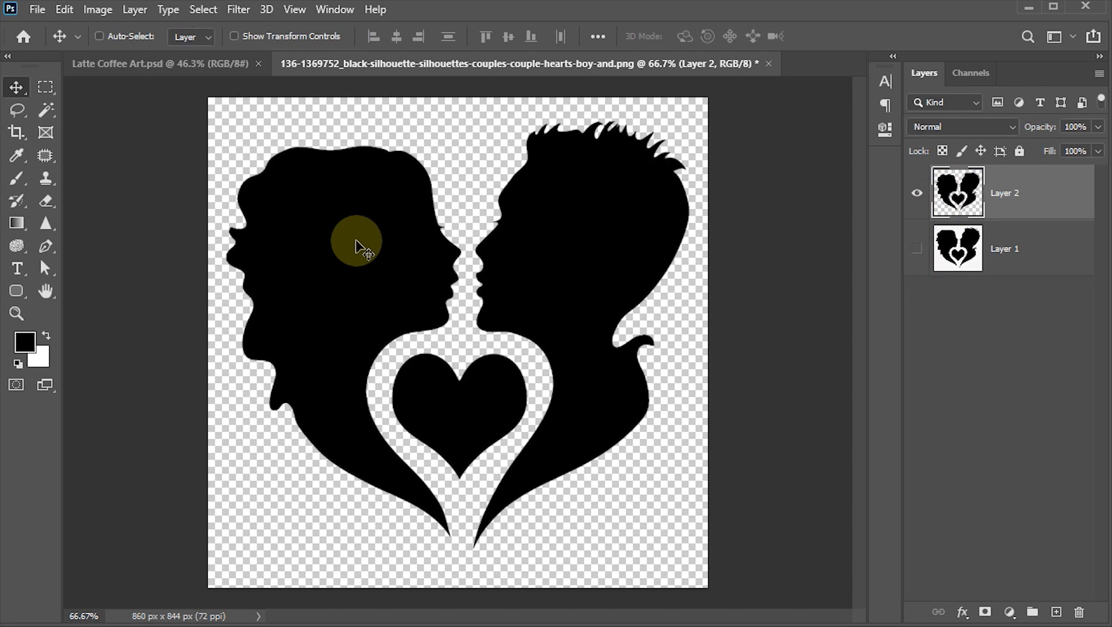
pyautogui.moveTo(355, 245); pyautogui.dragTo(452, 299)
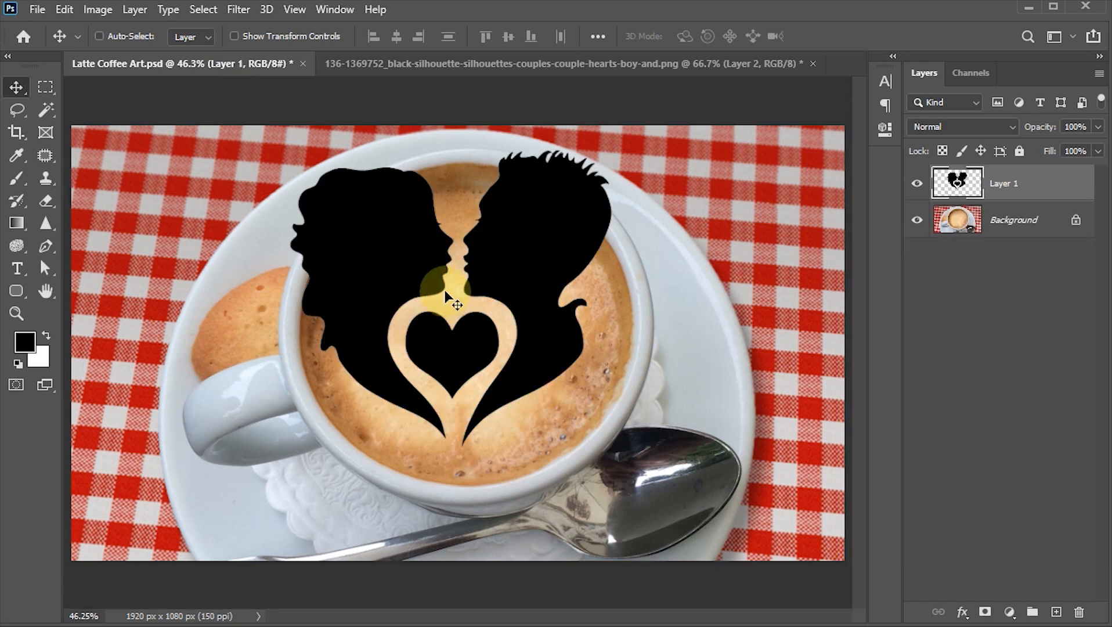
# Step: Rotate the silhouette layer to -9.22°, scale it to about 77.7%, and center it on the coffee surface inside the cup
pyautogui.press('ctrl')
pyautogui.hotkey('ctrl', 't')
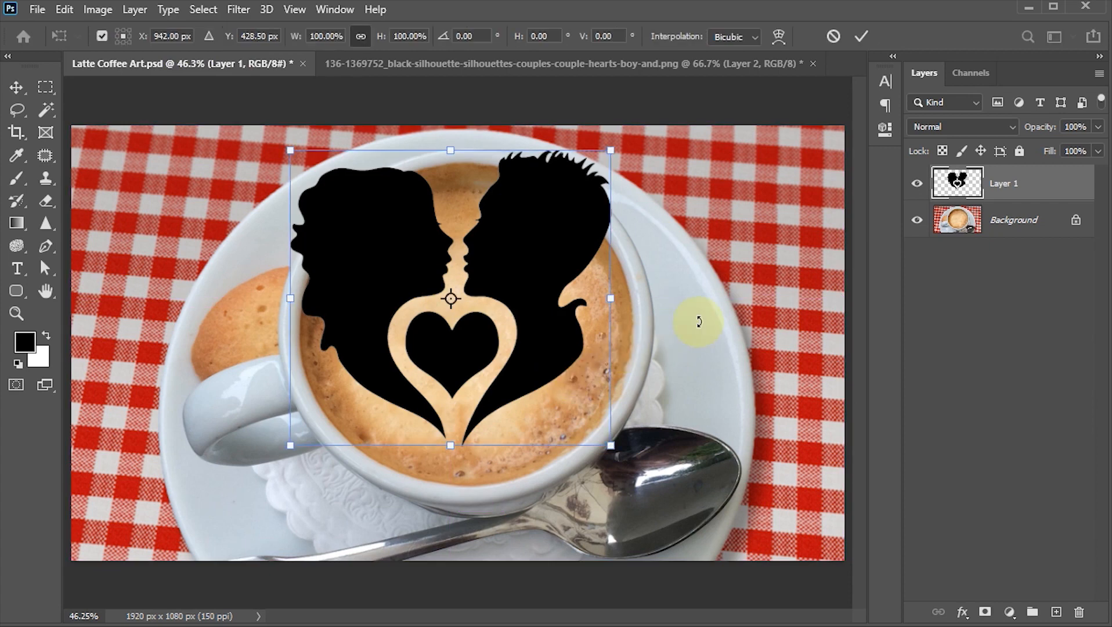
pyautogui.moveTo(699, 307); pyautogui.dragTo(681, 253)
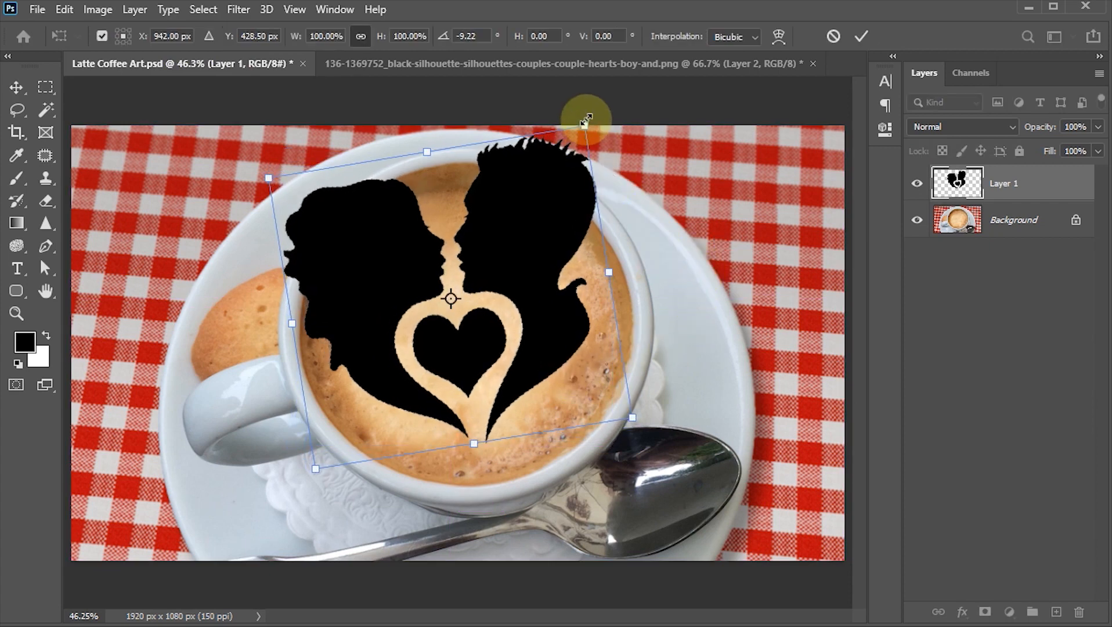
pyautogui.moveTo(584, 125); pyautogui.dragTo(569, 153)
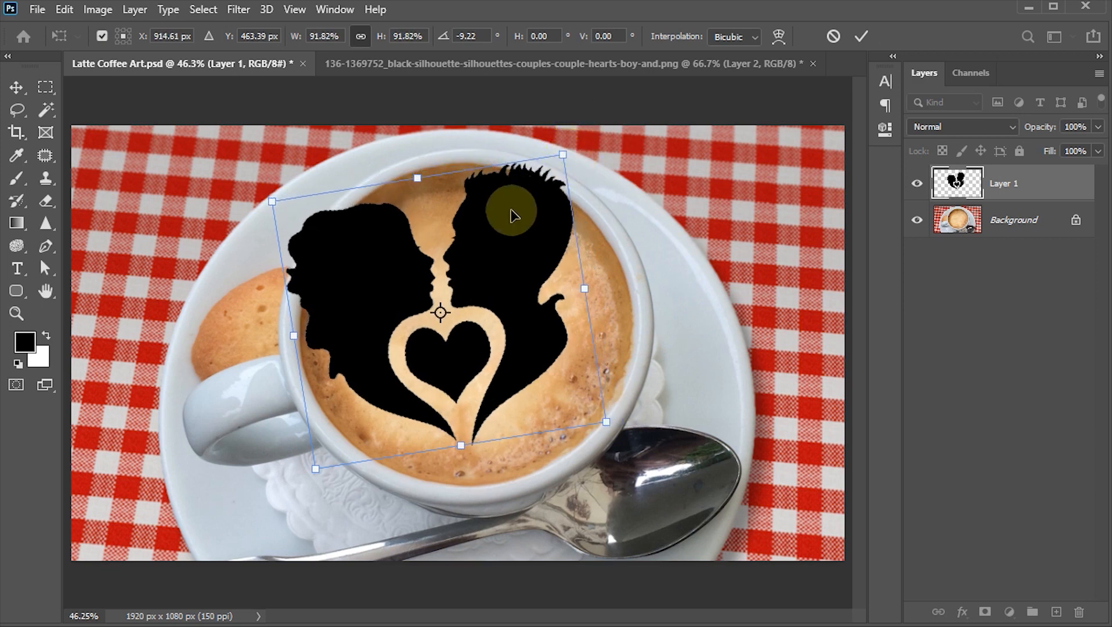
pyautogui.moveTo(508, 213); pyautogui.dragTo(527, 235)
pyautogui.moveTo(581, 174); pyautogui.dragTo(562, 201)
pyautogui.moveTo(534, 251); pyautogui.dragTo(543, 247)
pyautogui.moveTo(575, 192); pyautogui.dragTo(551, 218)
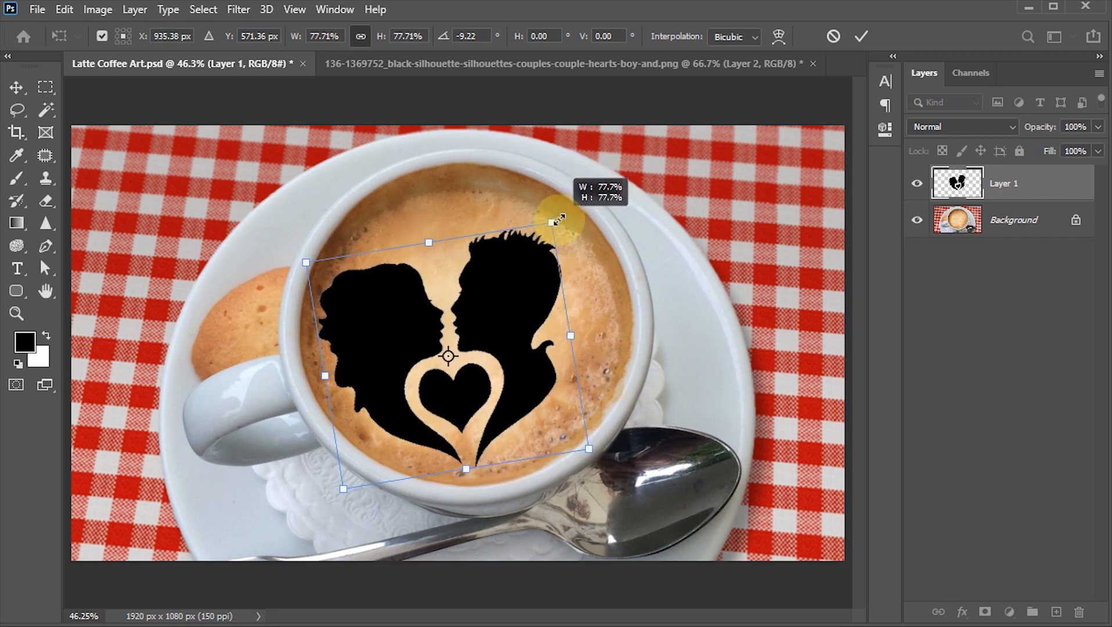
pyautogui.moveTo(511, 260); pyautogui.dragTo(529, 261)
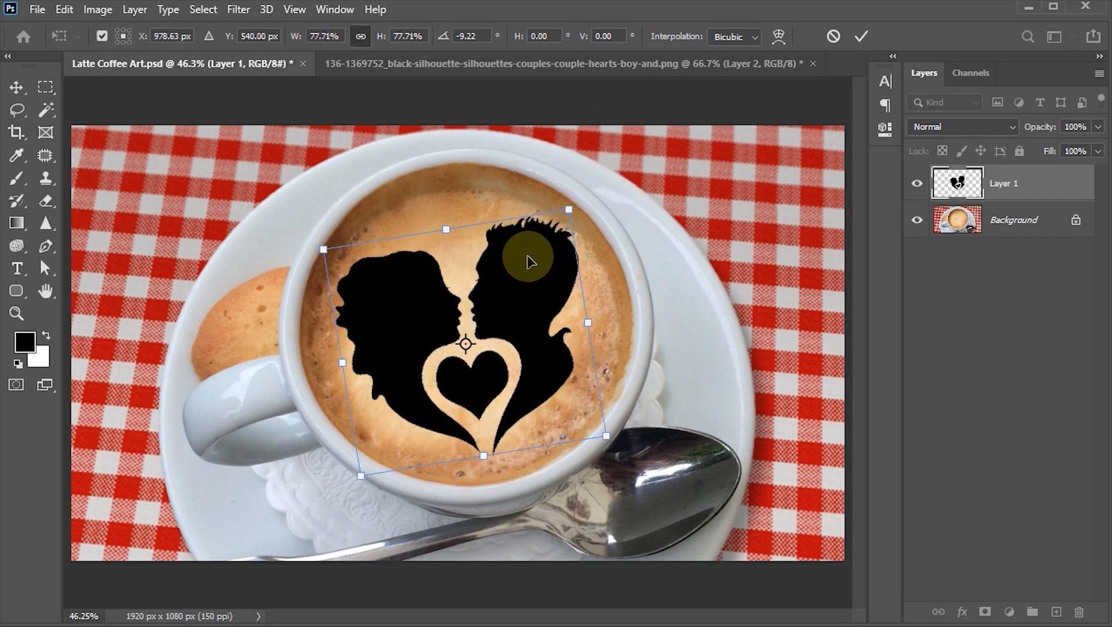
pyautogui.click(860, 37)
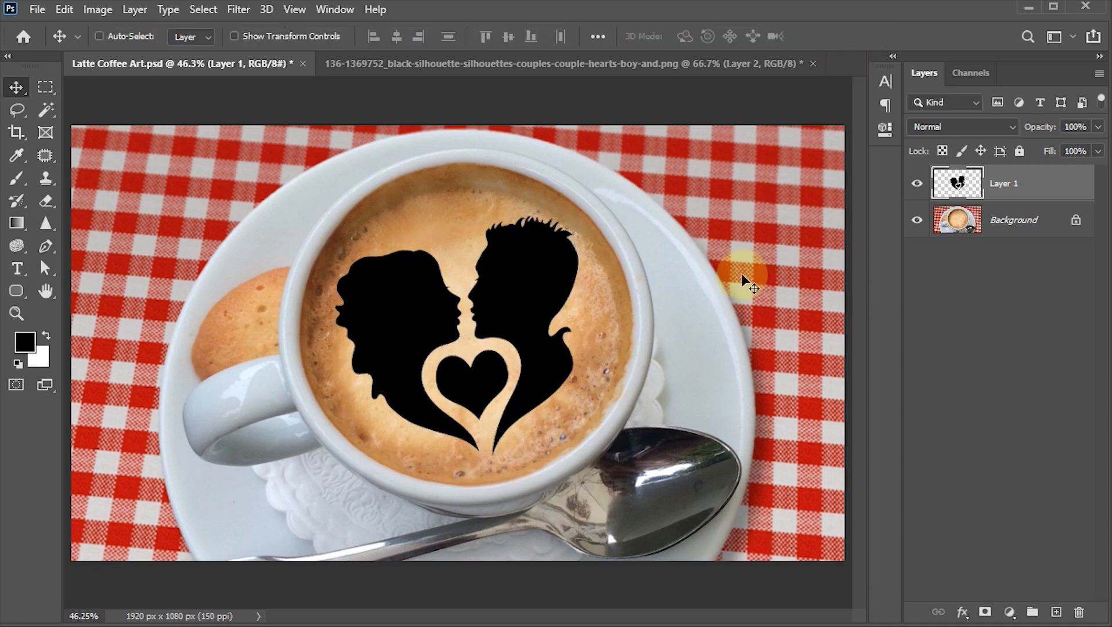
# Step: Apply a Threshold adjustment at level 128 to the silhouette layer
pyautogui.click(88, 9)
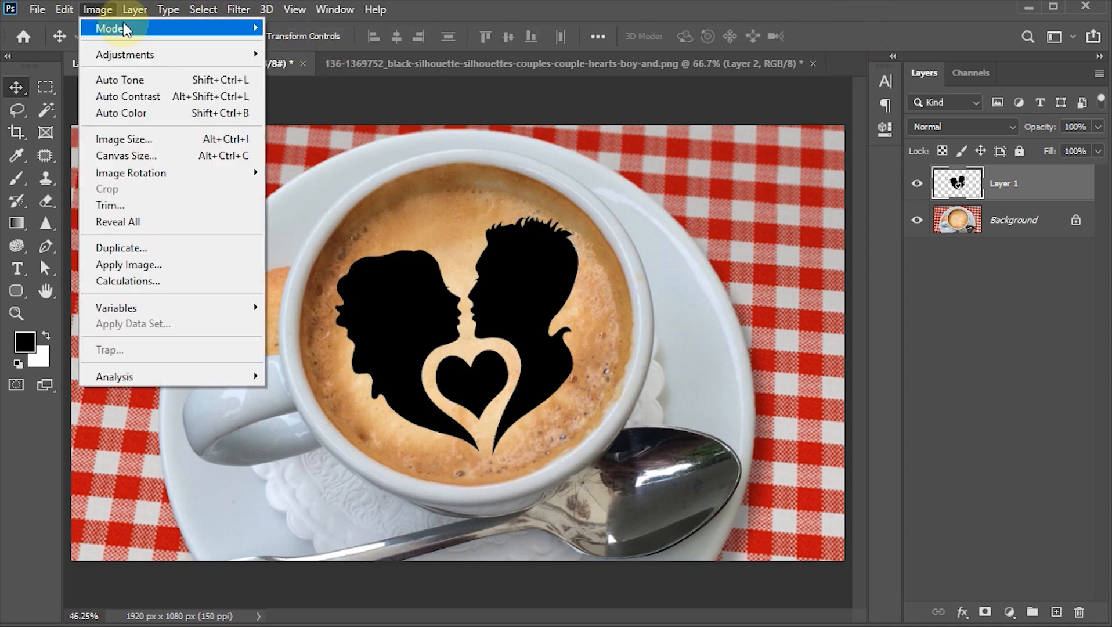
pyautogui.moveTo(130, 52)
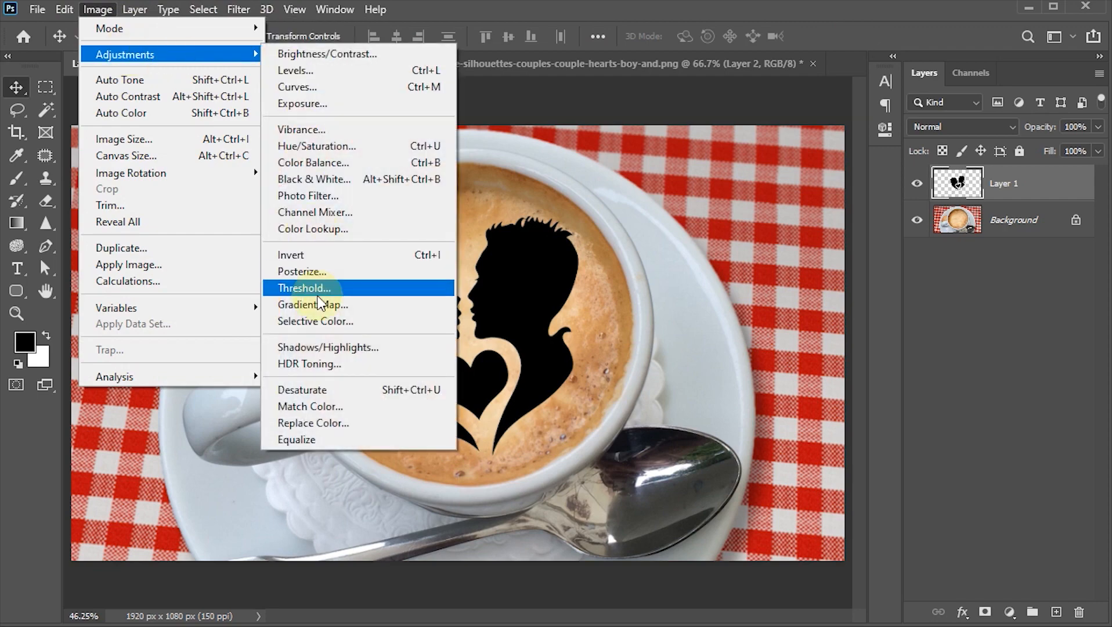
pyautogui.click(317, 289)
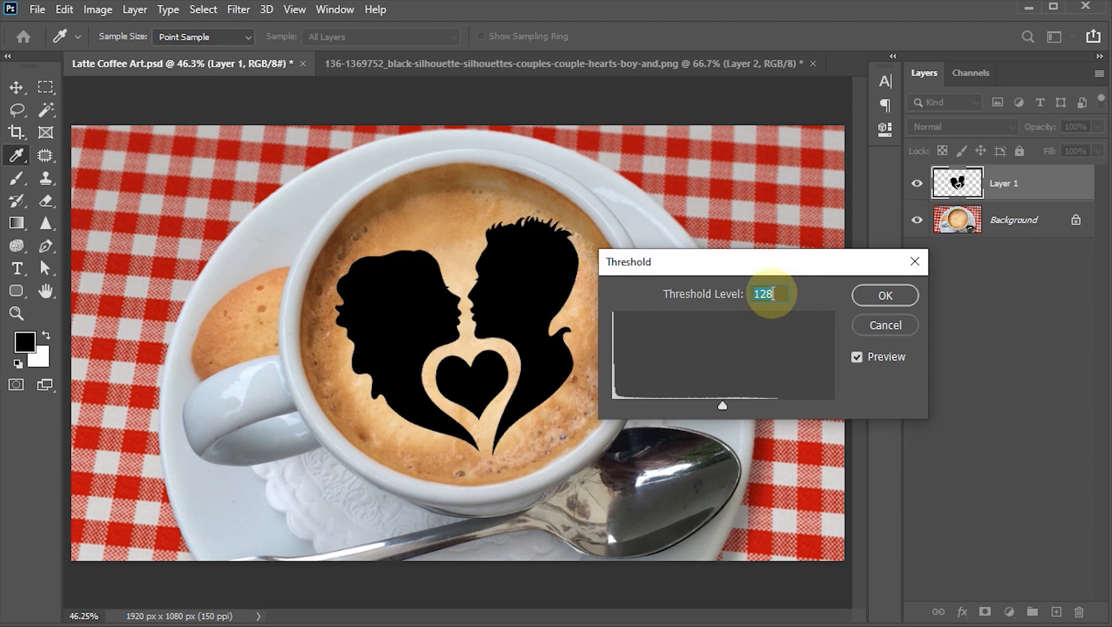
pyautogui.click(888, 294)
pyautogui.press('v')
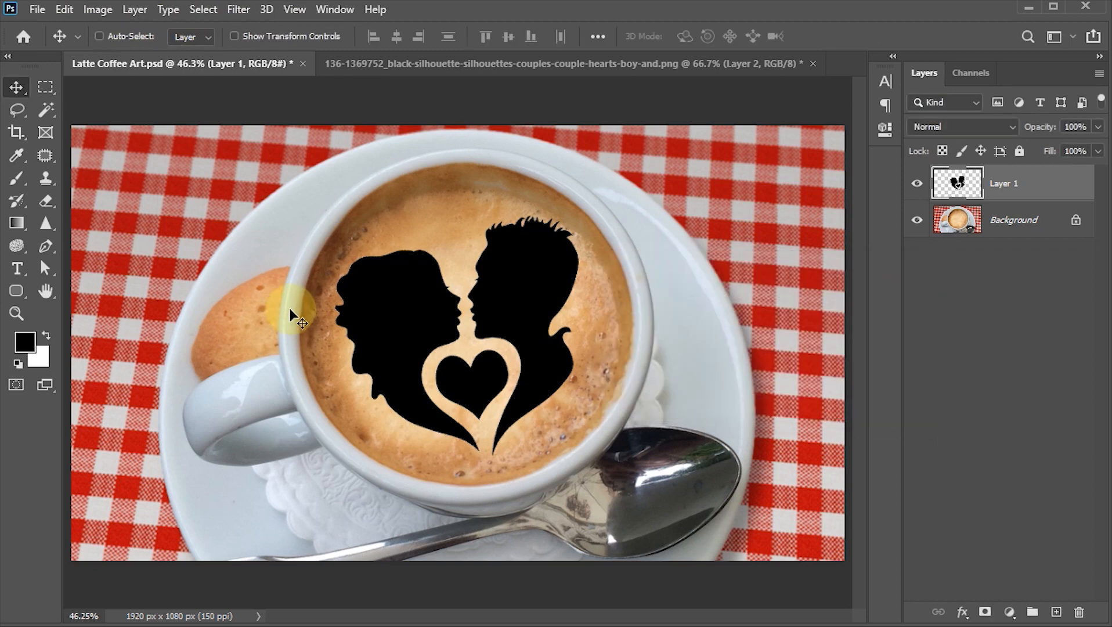
# Step: Soften the silhouette layer with a Gaussian Blur of 3 pixels radius
pyautogui.click(237, 15)
pyautogui.moveTo(268, 211)
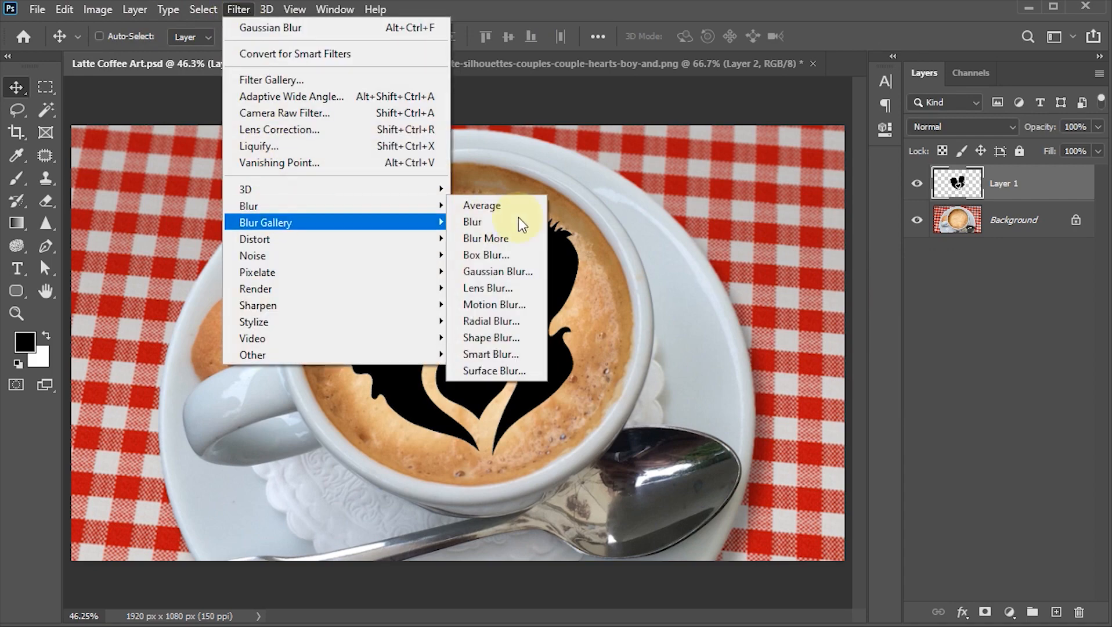
pyautogui.click(510, 278)
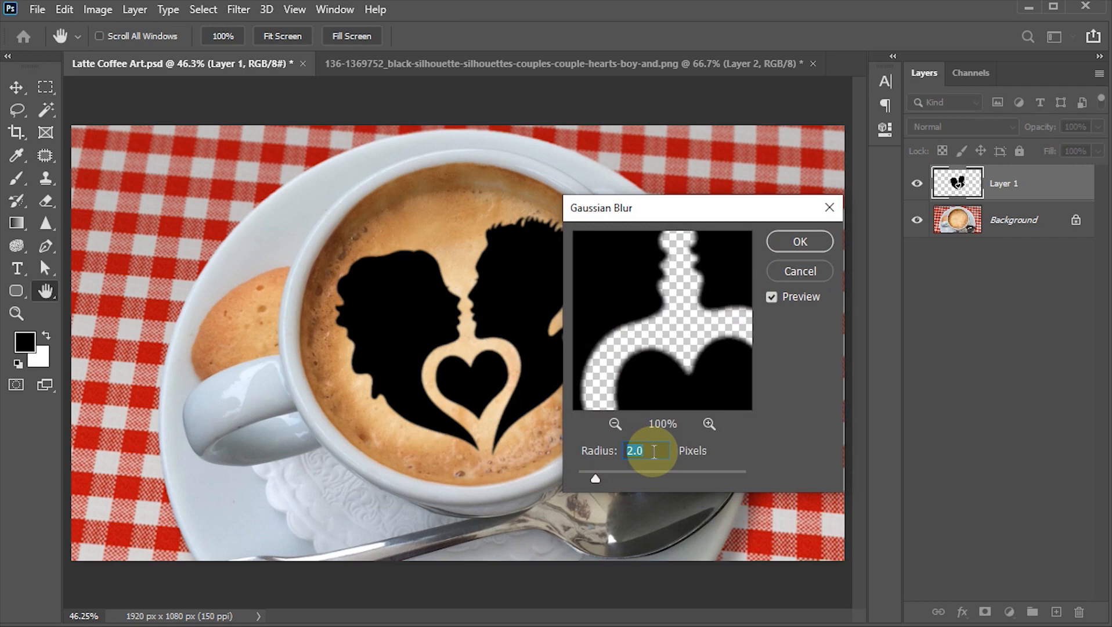
pyautogui.write('3')
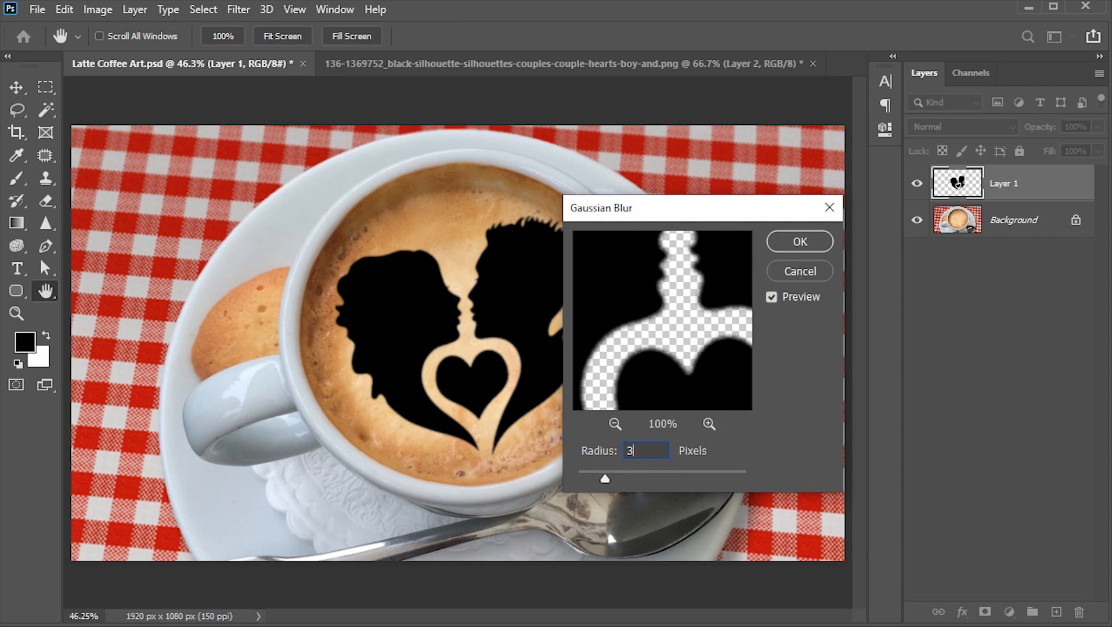
pyautogui.click(802, 246)
pyautogui.press('v')
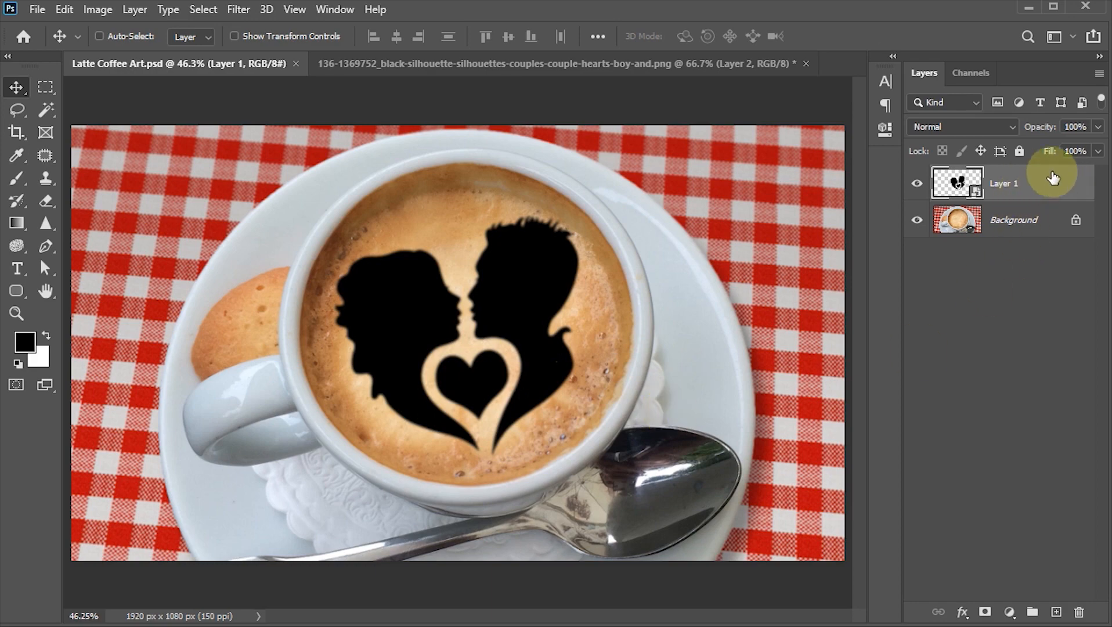
# Step: Add a white Color Overlay layer effect to the silhouettes in Normal blend mode at 100% opacity
pyautogui.doubleClick(1076, 187)
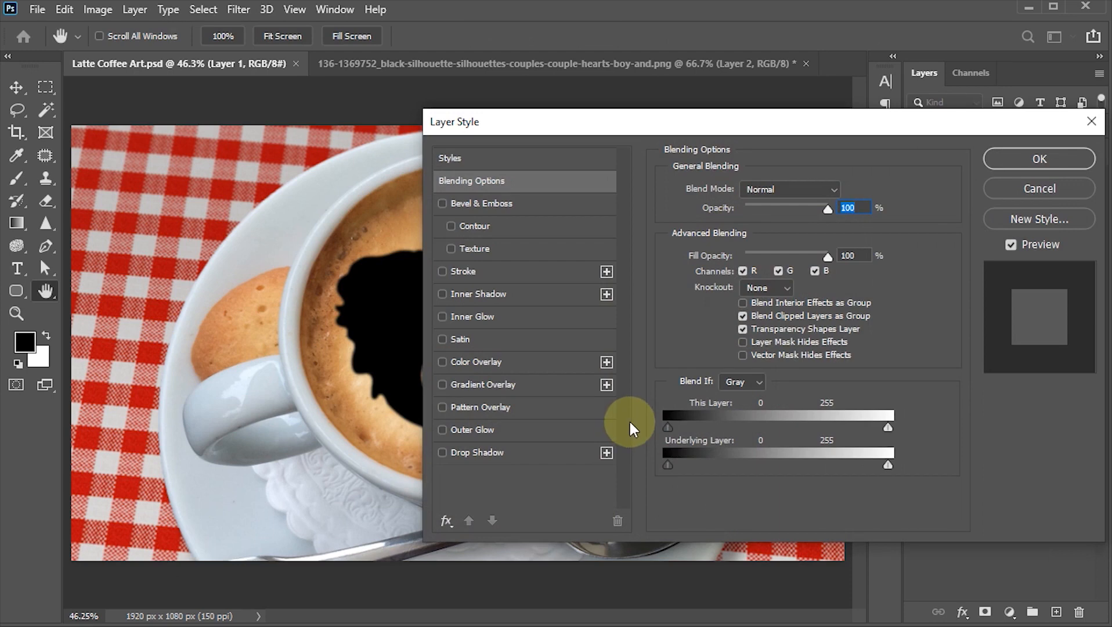
pyautogui.click(443, 362)
pyautogui.click(472, 360)
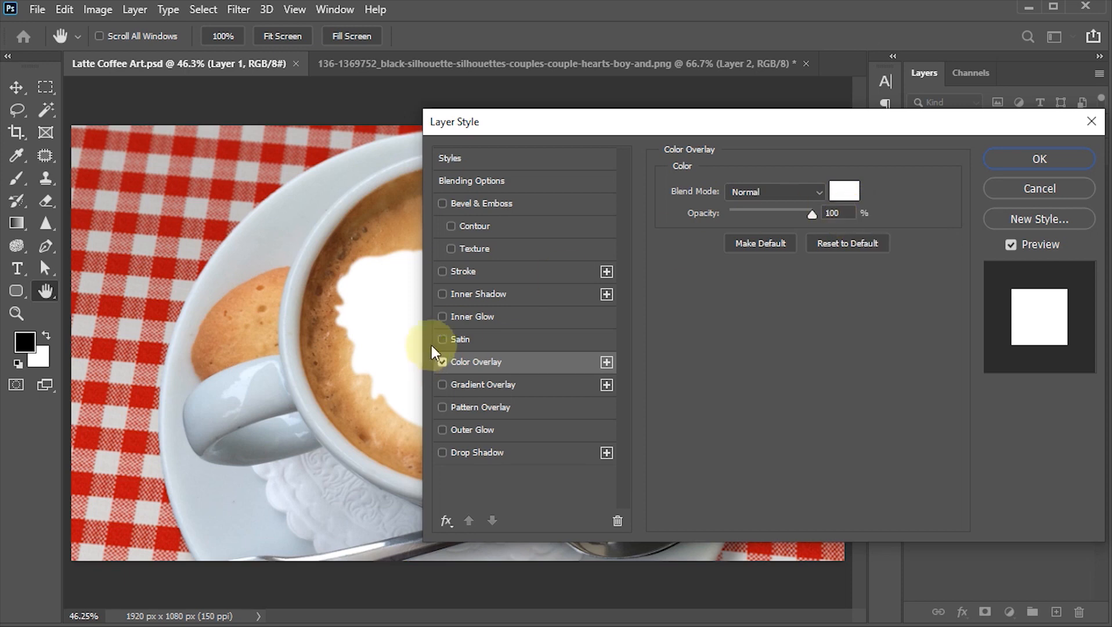
# Step: Add a Satin effect to the silhouette layer in Multiply blend mode at 48% opacity with the color f6edc5
pyautogui.click(459, 339)
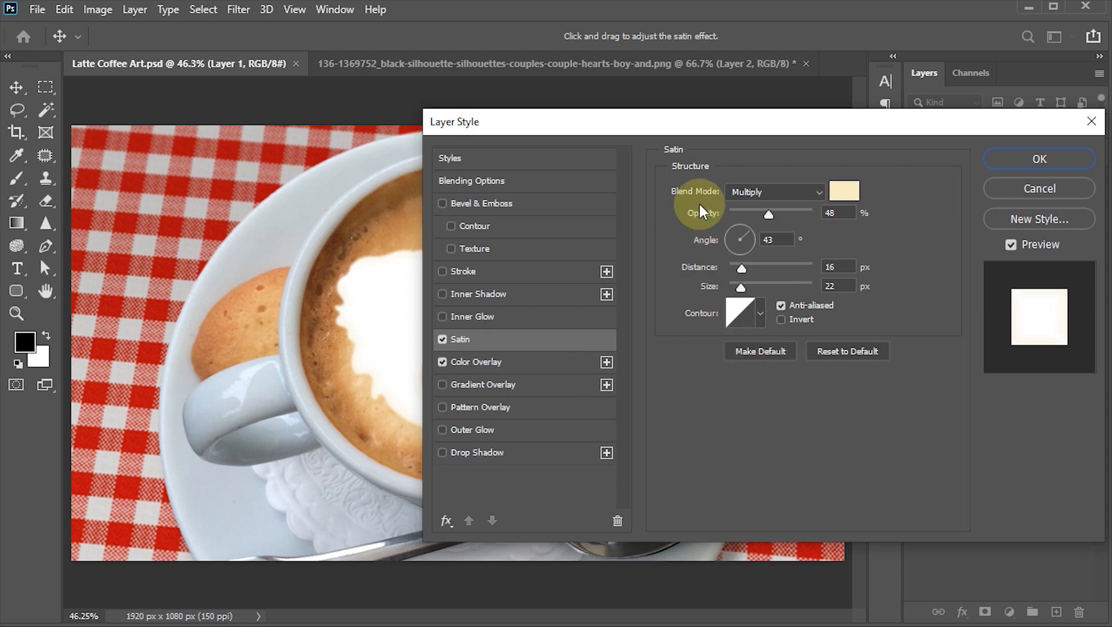
pyautogui.click(844, 191)
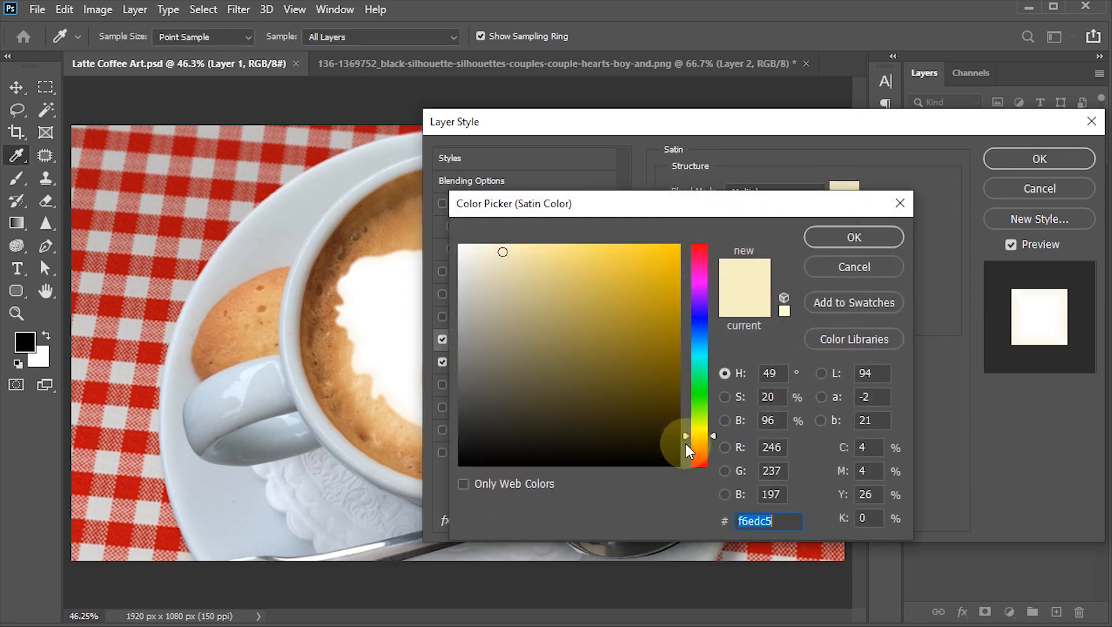
pyautogui.click(783, 516)
pyautogui.moveTo(784, 517); pyautogui.dragTo(704, 517)
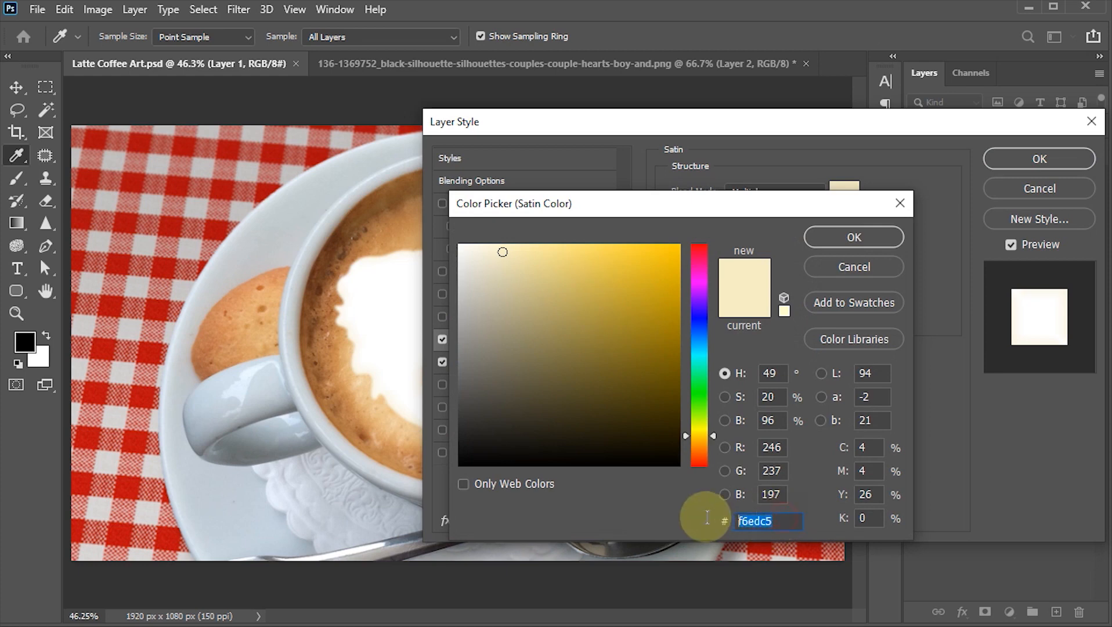
pyautogui.click(780, 521)
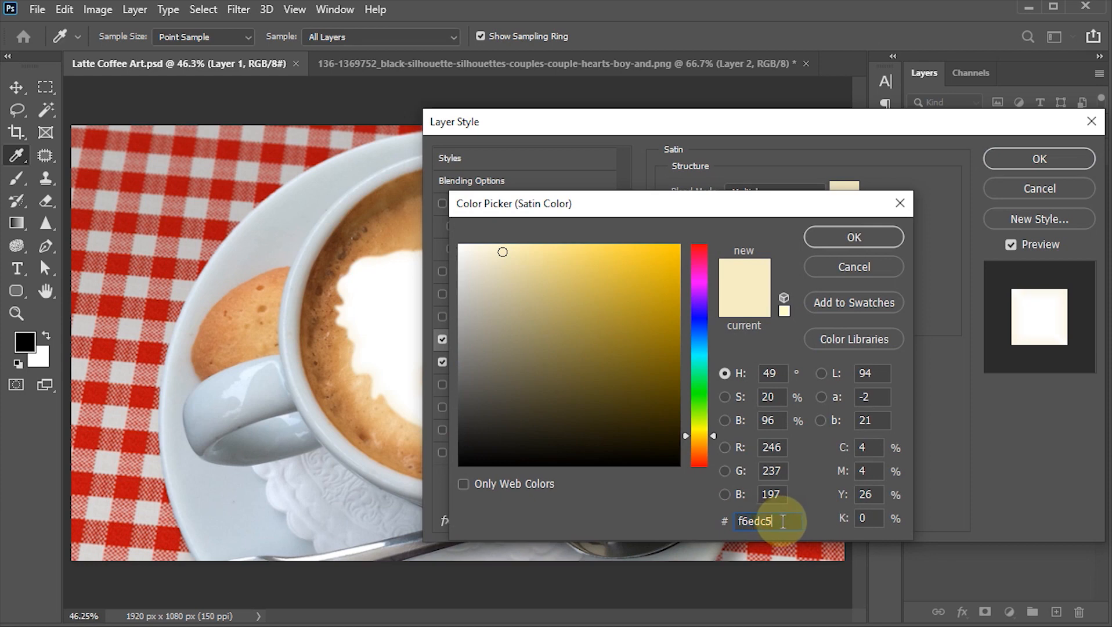
pyautogui.moveTo(784, 521); pyautogui.dragTo(676, 522)
pyautogui.click(791, 522)
pyautogui.click(829, 238)
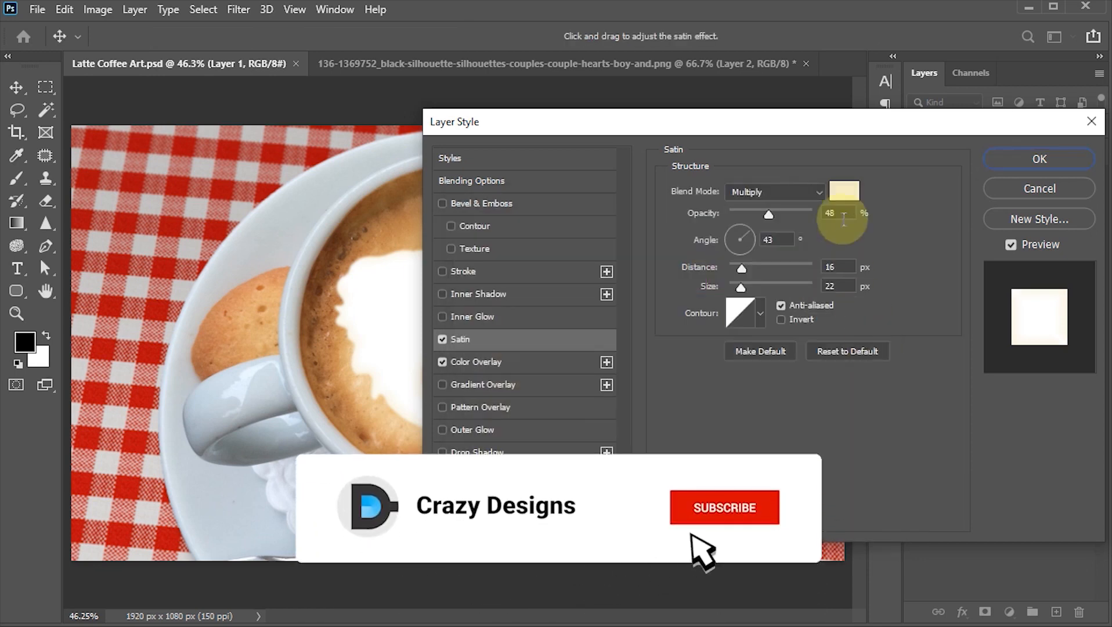
# Step: Set the Satin effect's opacity to 100% and its angle to 90°
pyautogui.doubleClick(843, 215)
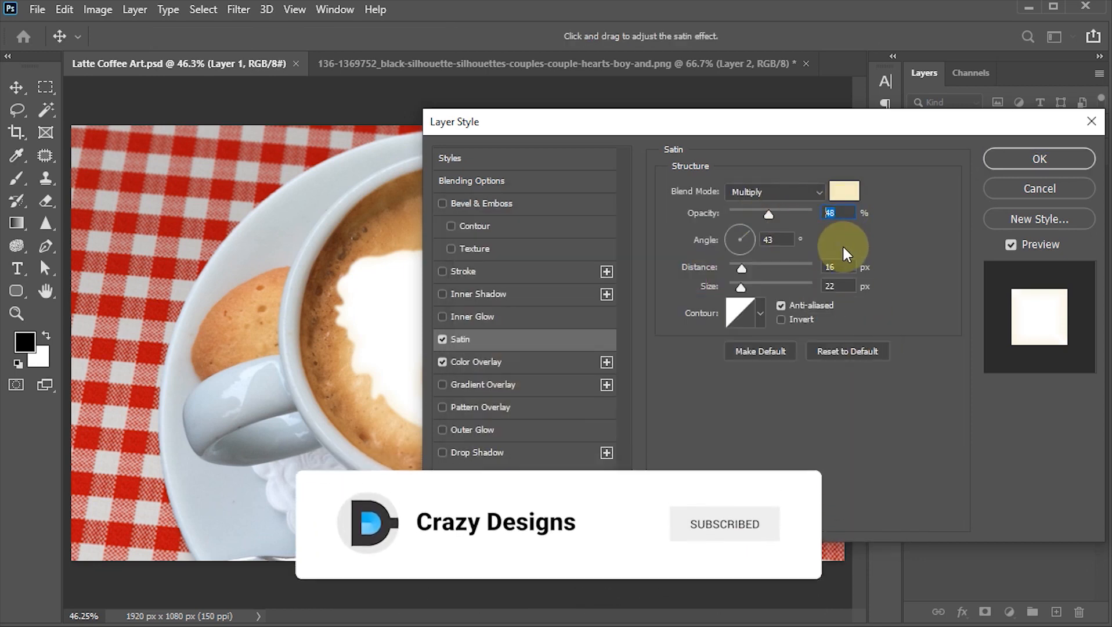
pyautogui.write('100')
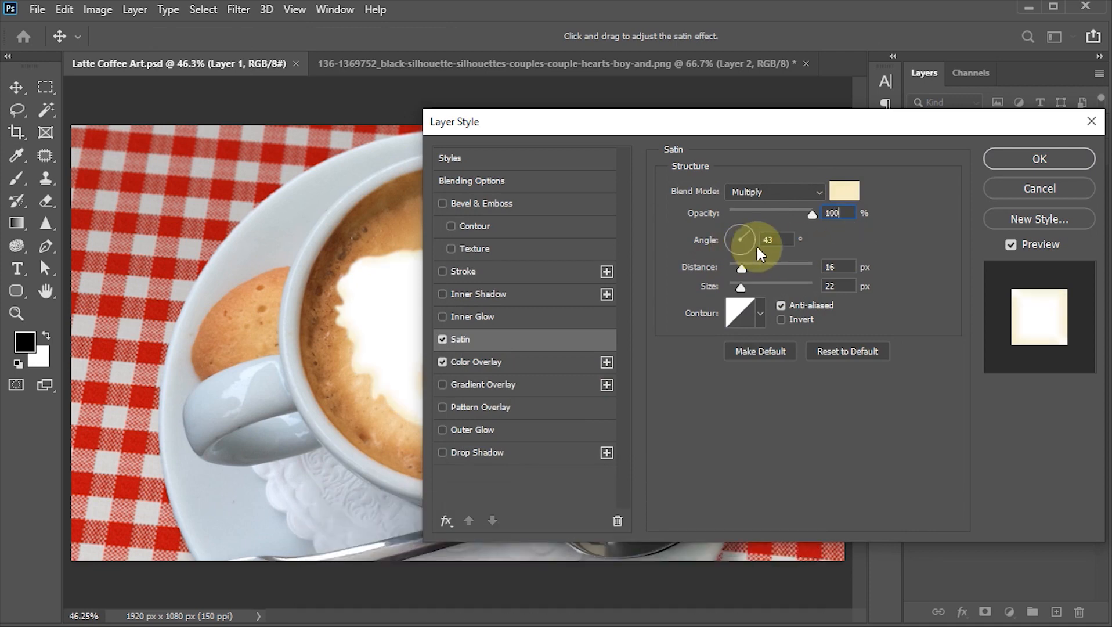
pyautogui.doubleClick(757, 245)
pyautogui.write('9')
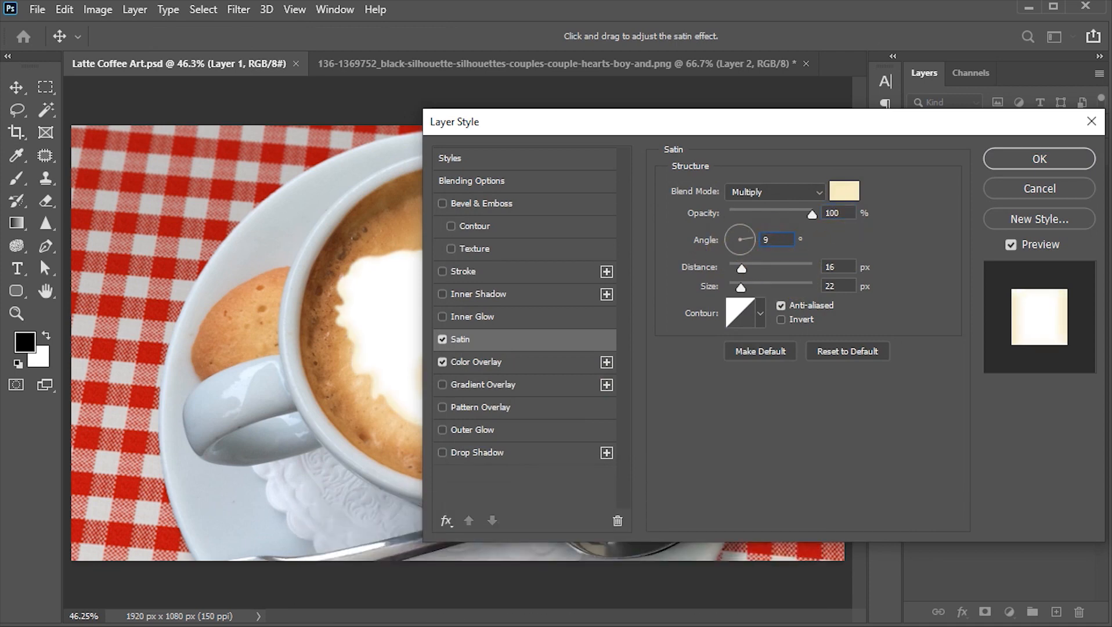
pyautogui.write('0')
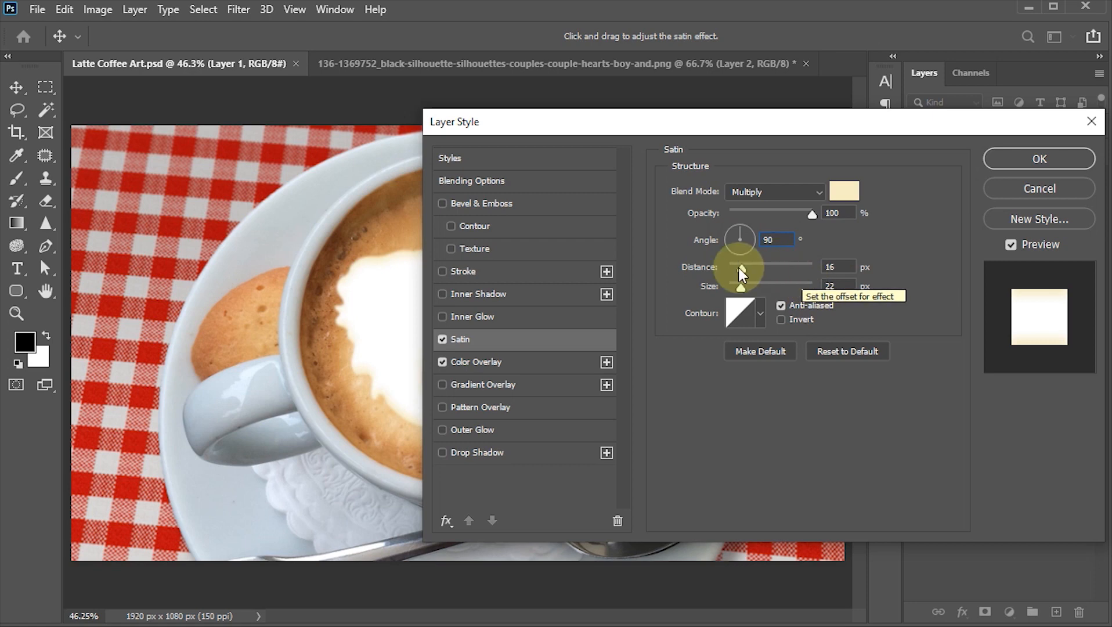
# Step: Set the Satin effect's distance to 30 px and size to 45 px, using the Linear contour
pyautogui.doubleClick(836, 267)
pyautogui.write('30')
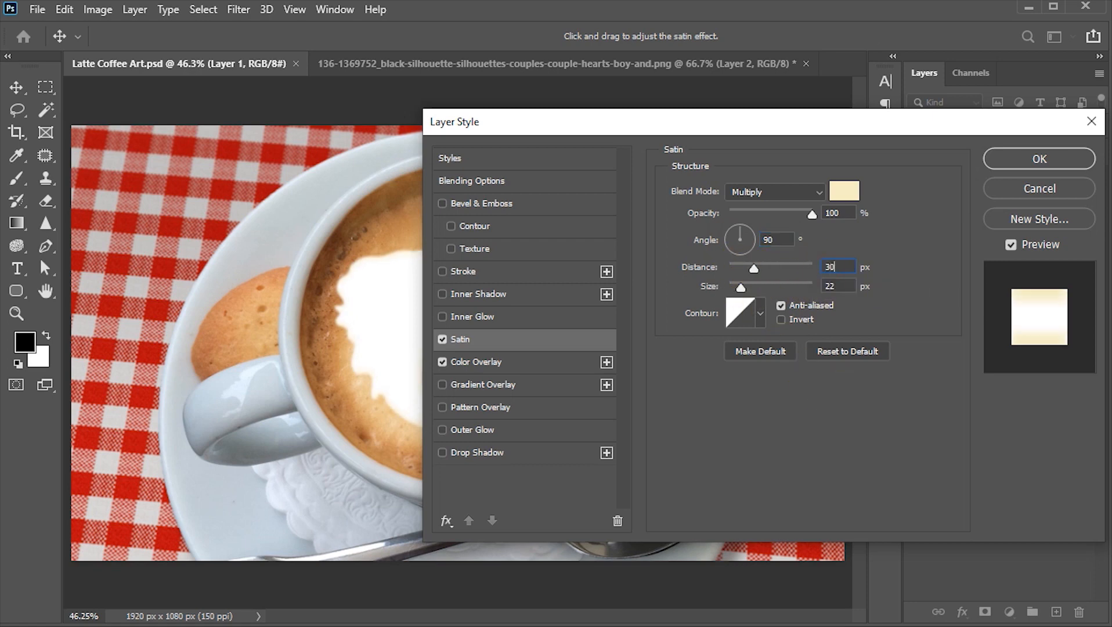
pyautogui.doubleClick(836, 286)
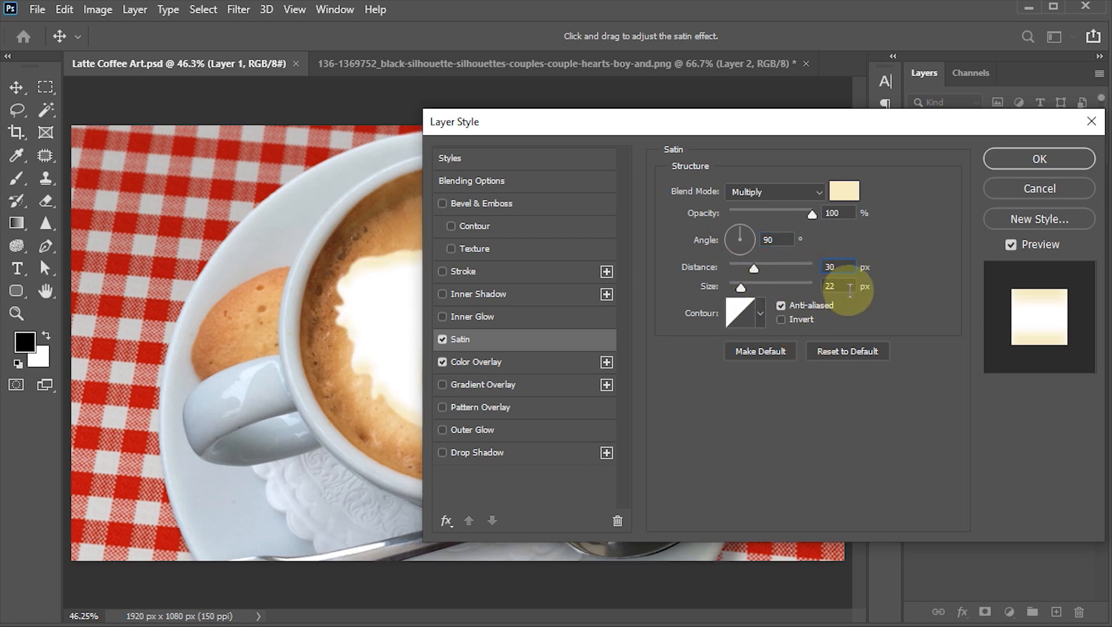
pyautogui.write('4')
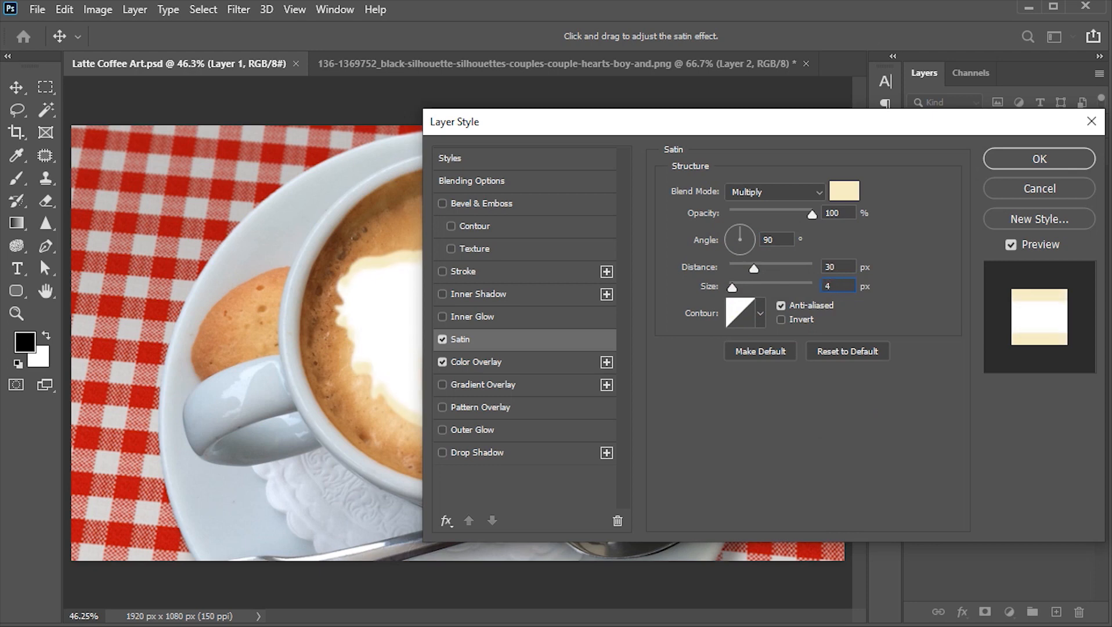
pyautogui.write('5')
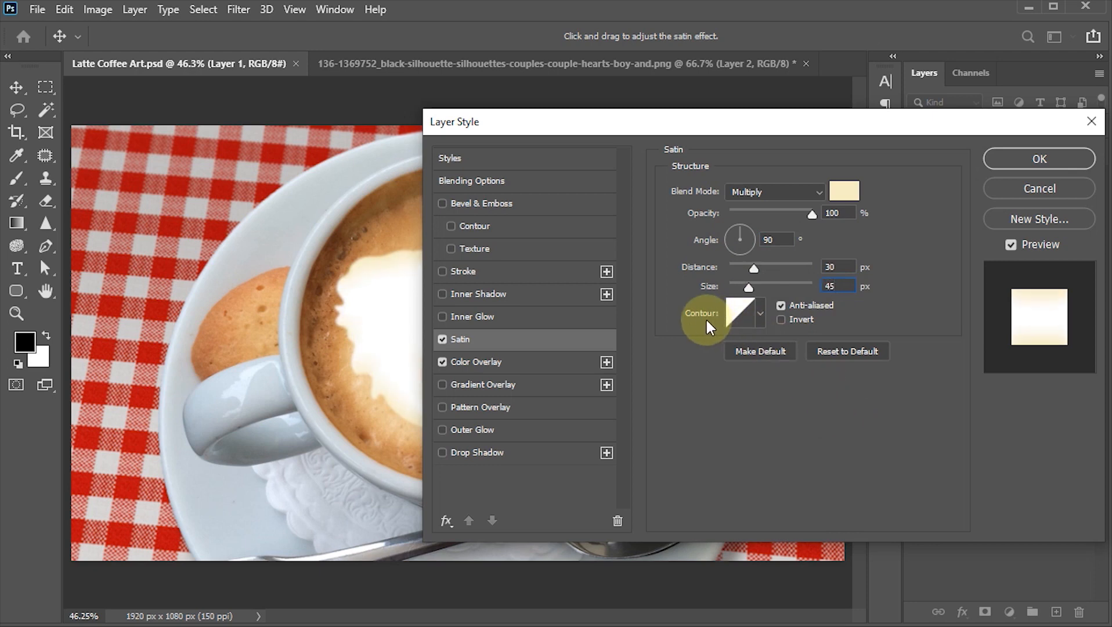
pyautogui.click(761, 312)
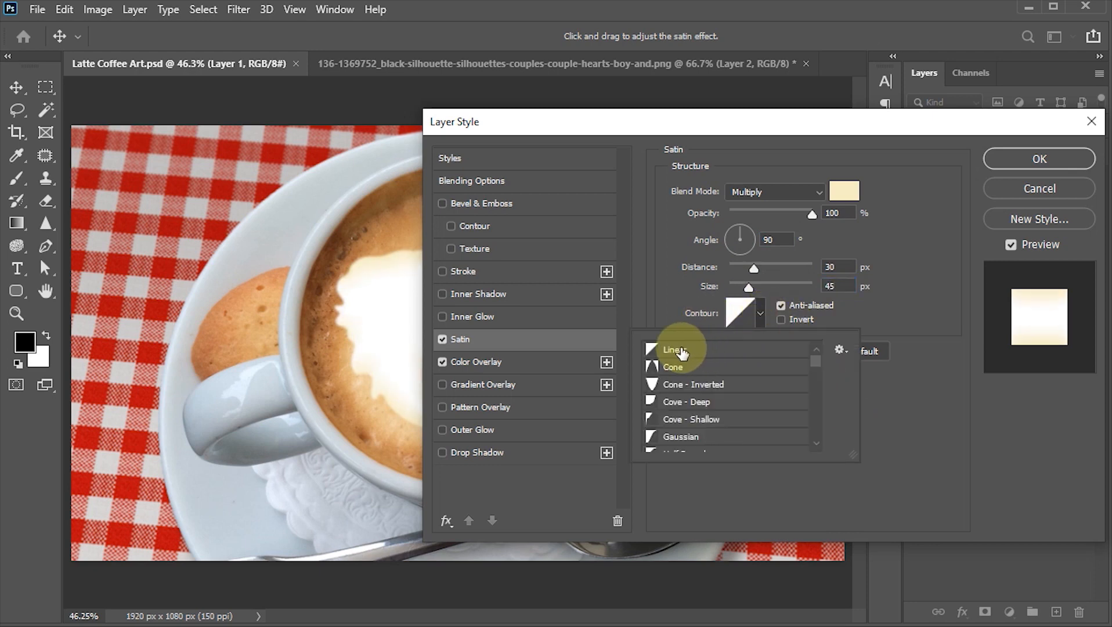
pyautogui.click(926, 421)
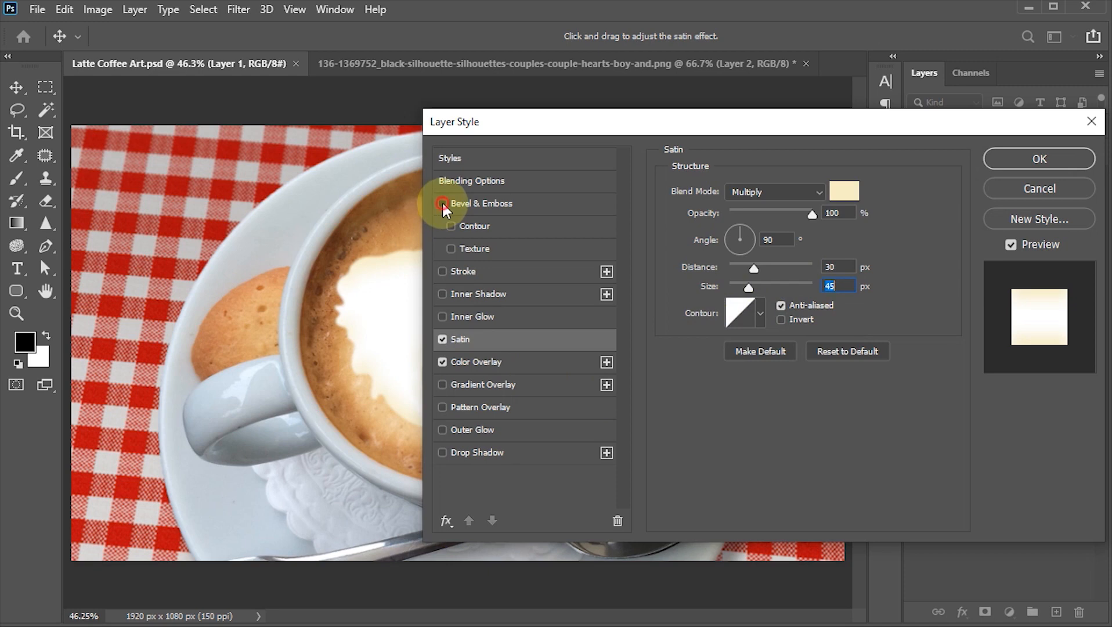
# Step: Add a Bevel & Emboss effect in Emboss style with Smooth technique, 220% depth, 30 px size and 6 px soften
pyautogui.click(472, 203)
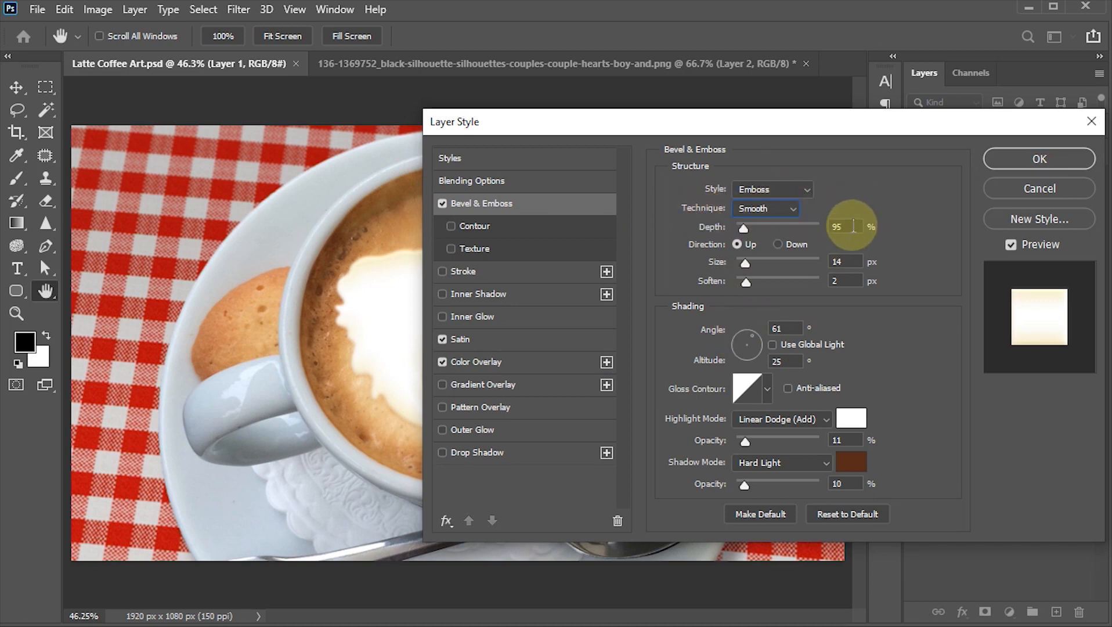
pyautogui.click(851, 225)
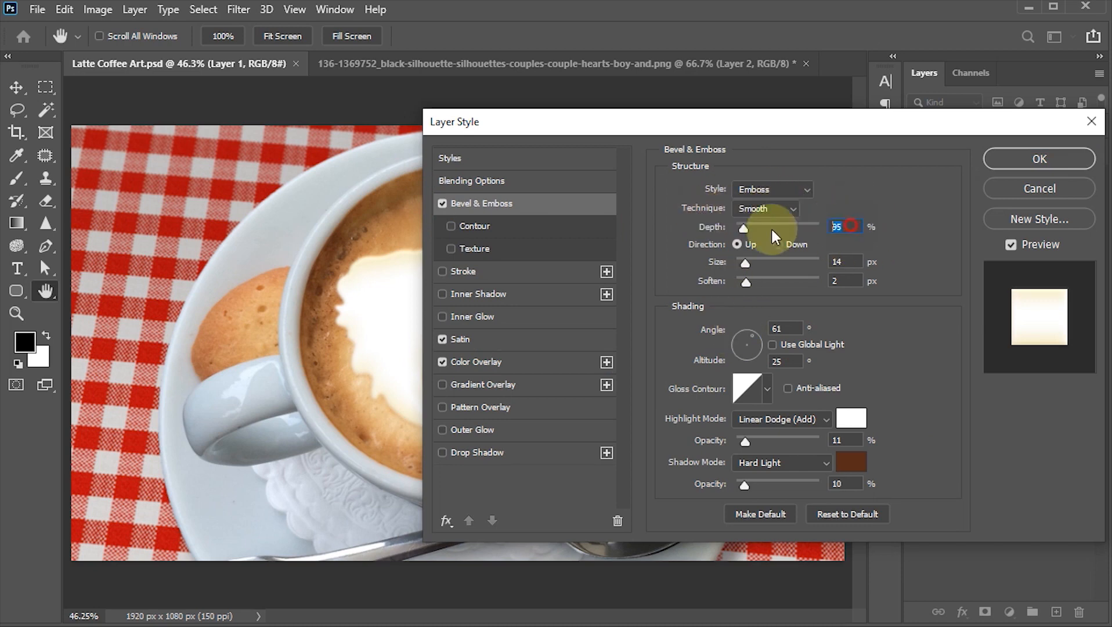
pyautogui.write('200')
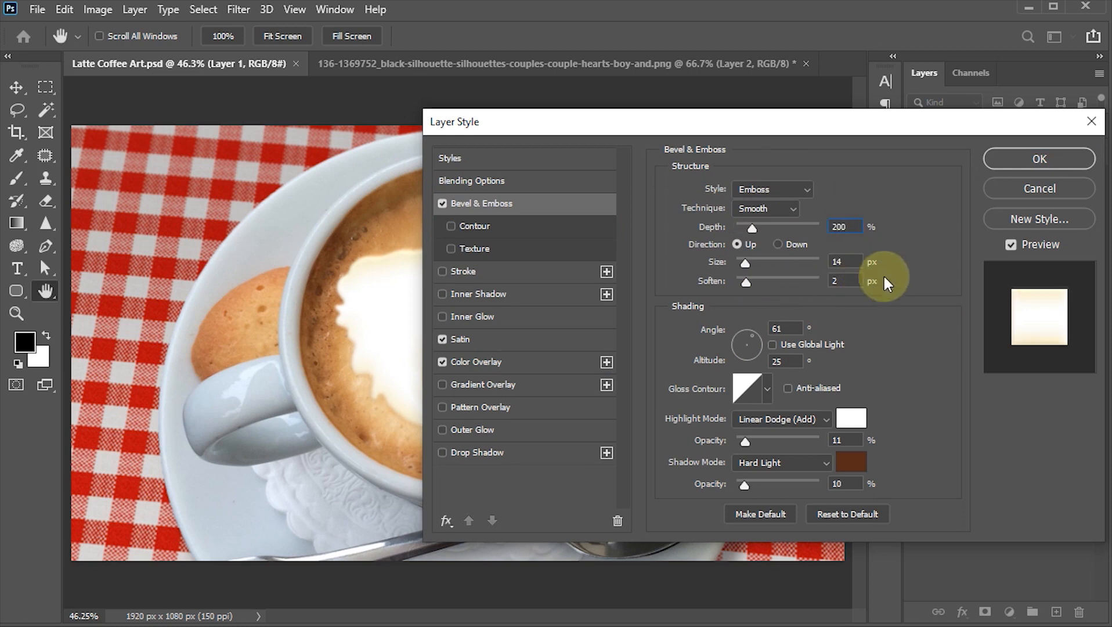
pyautogui.click(843, 226)
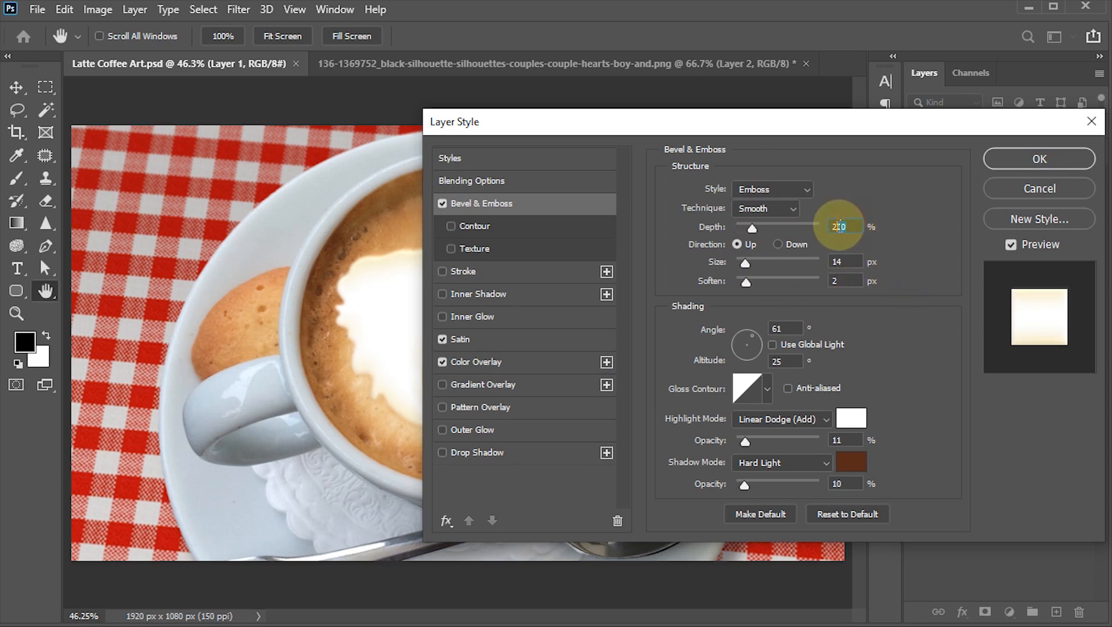
pyautogui.write('220')
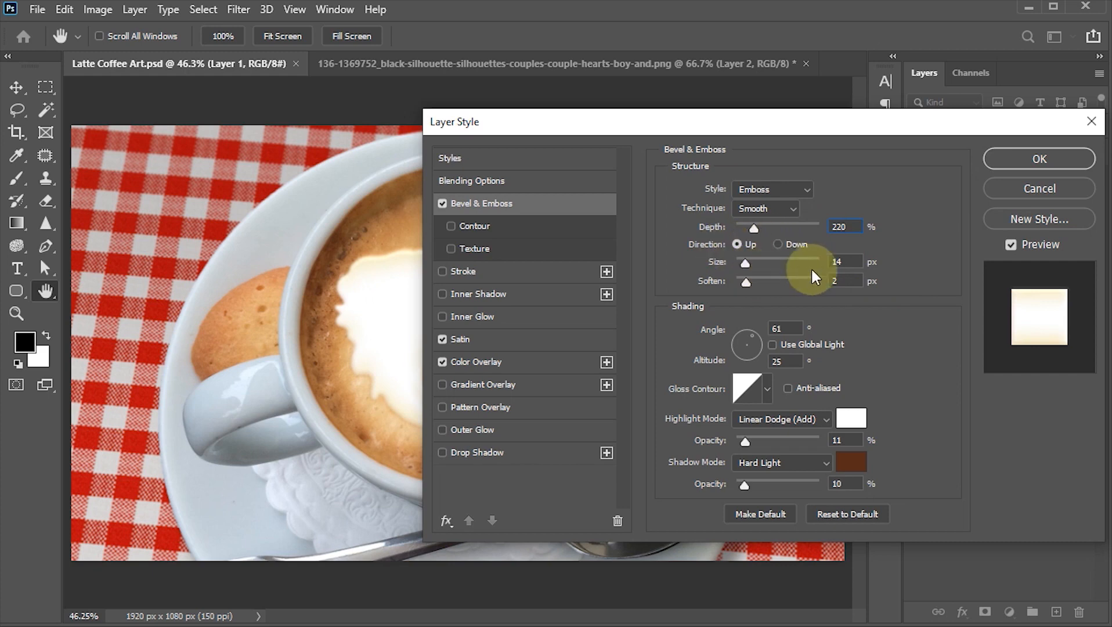
pyautogui.click(853, 262)
pyautogui.write('3')
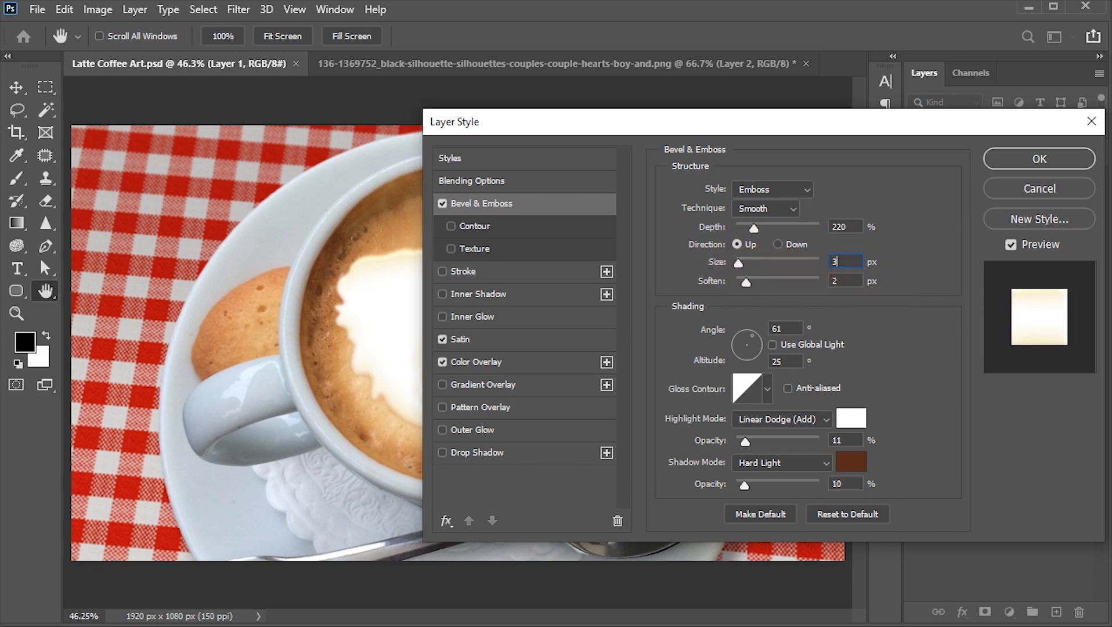
pyautogui.write('0')
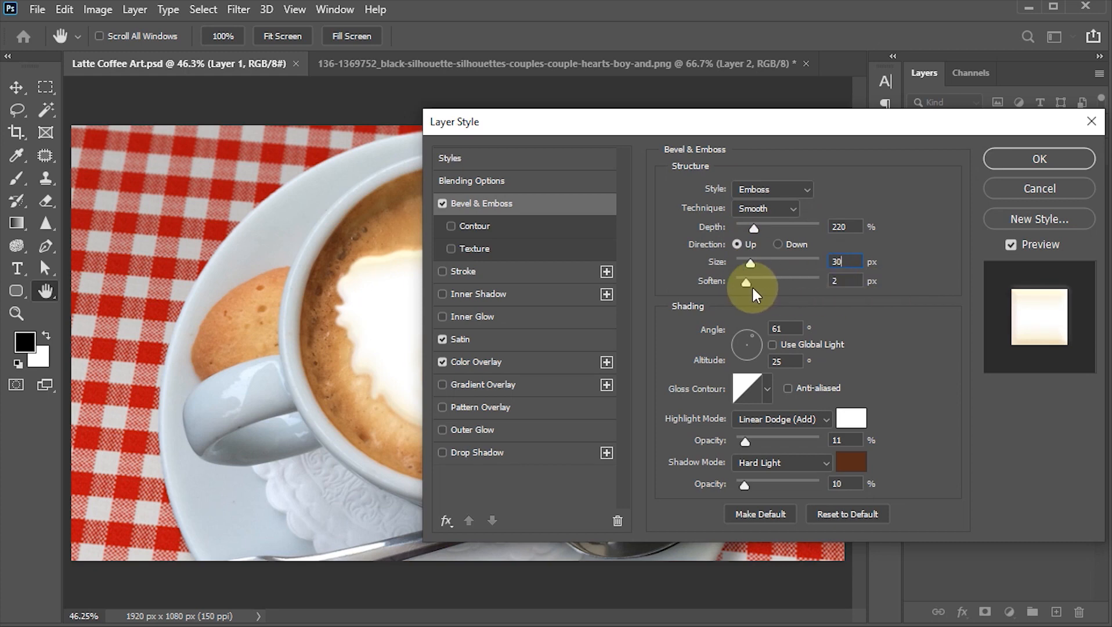
pyautogui.click(857, 283)
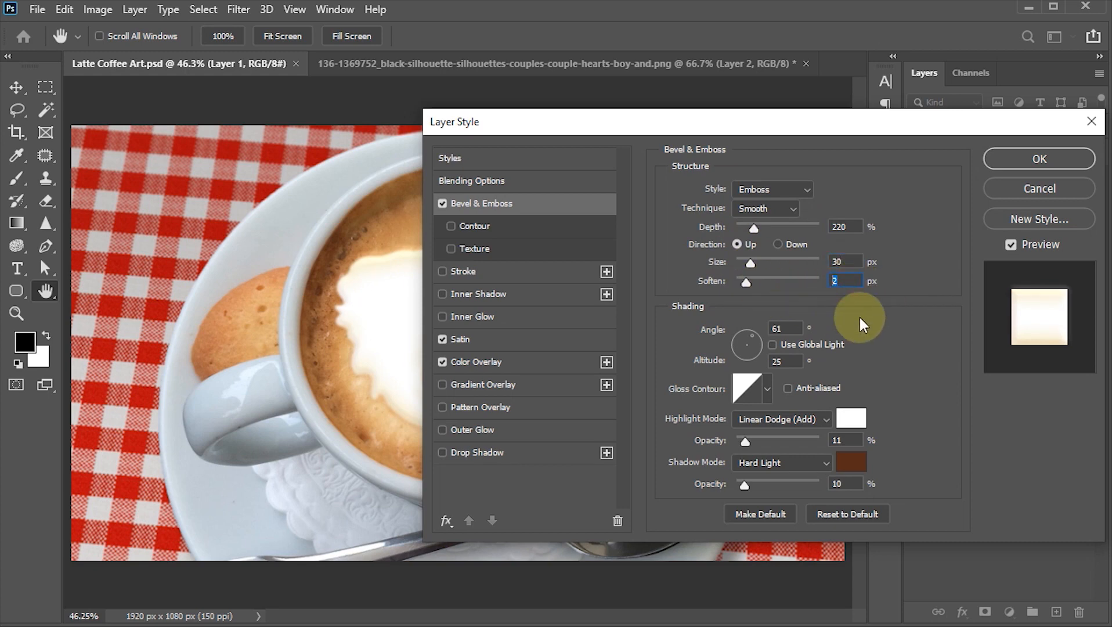
pyautogui.write('6')
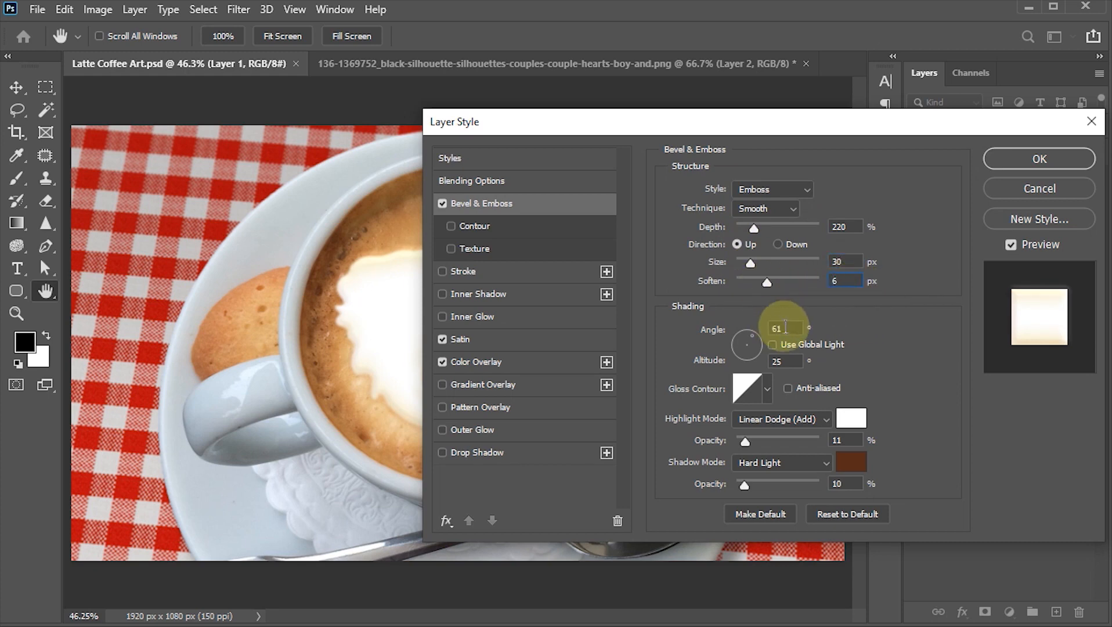
# Step: Set the Bevel & Emboss shading angle to 120° and altitude to 50°, using the Linear gloss contour
pyautogui.click(780, 329)
pyautogui.write('120')
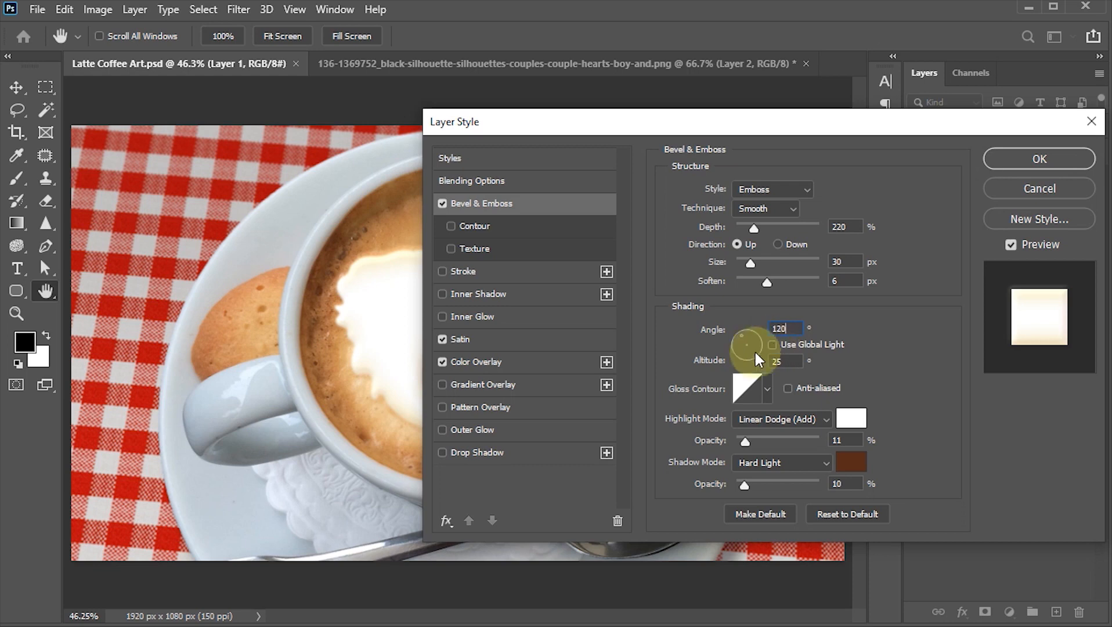
pyautogui.click(783, 362)
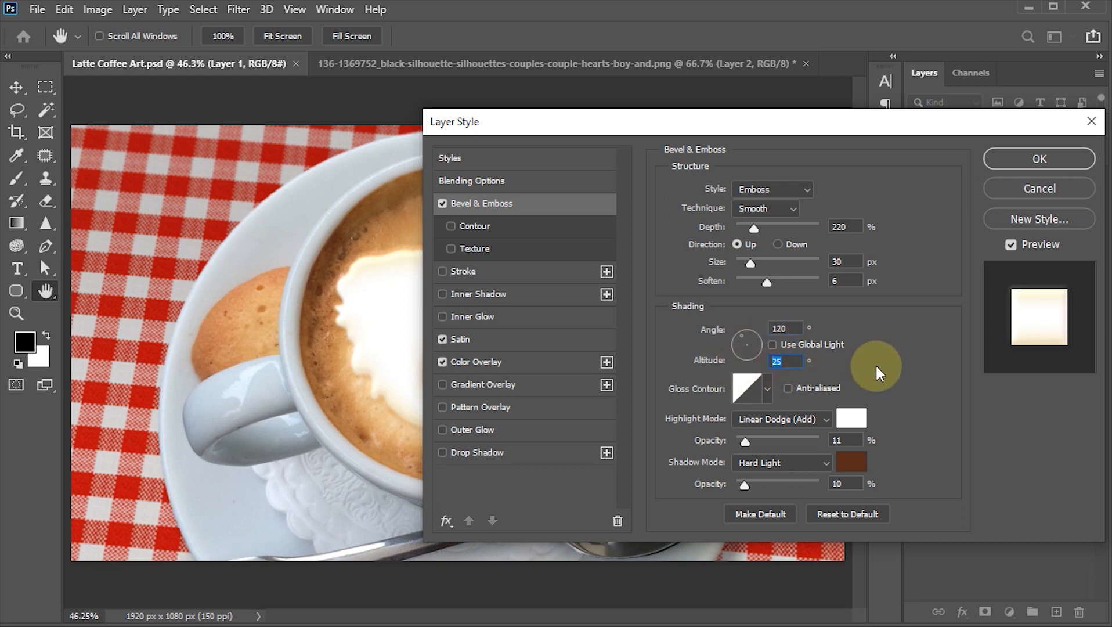
pyautogui.write('5')
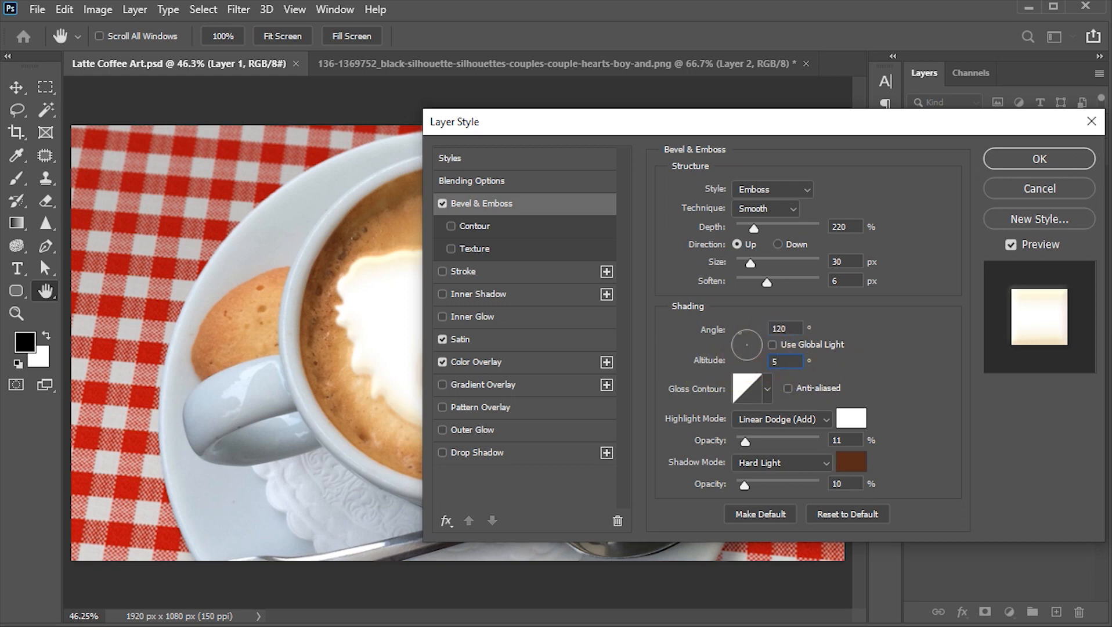
pyautogui.write('0')
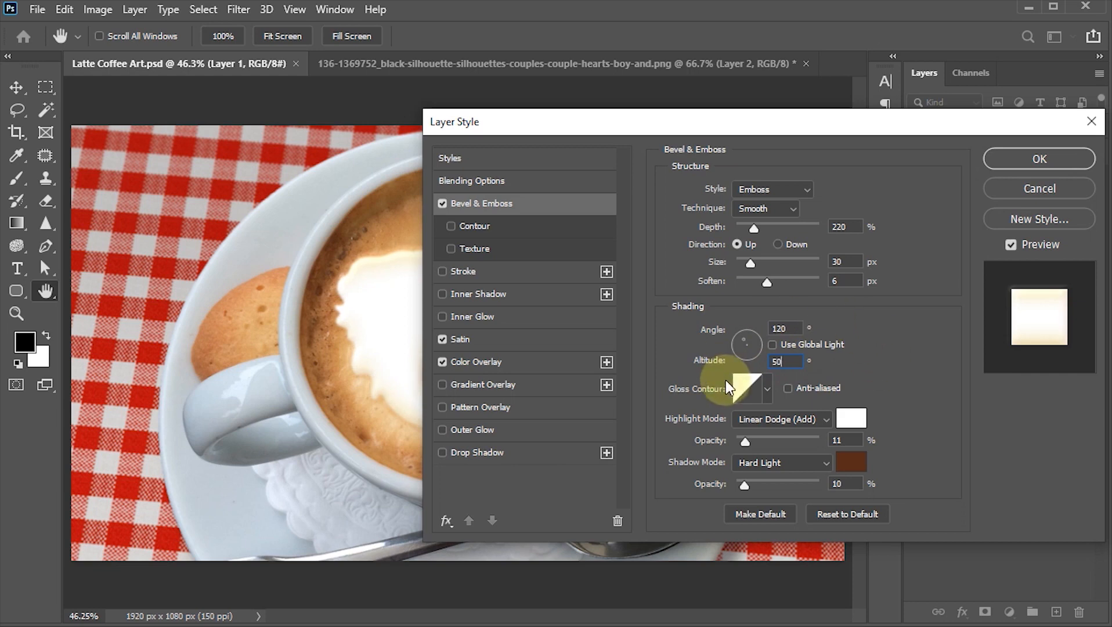
pyautogui.click(767, 390)
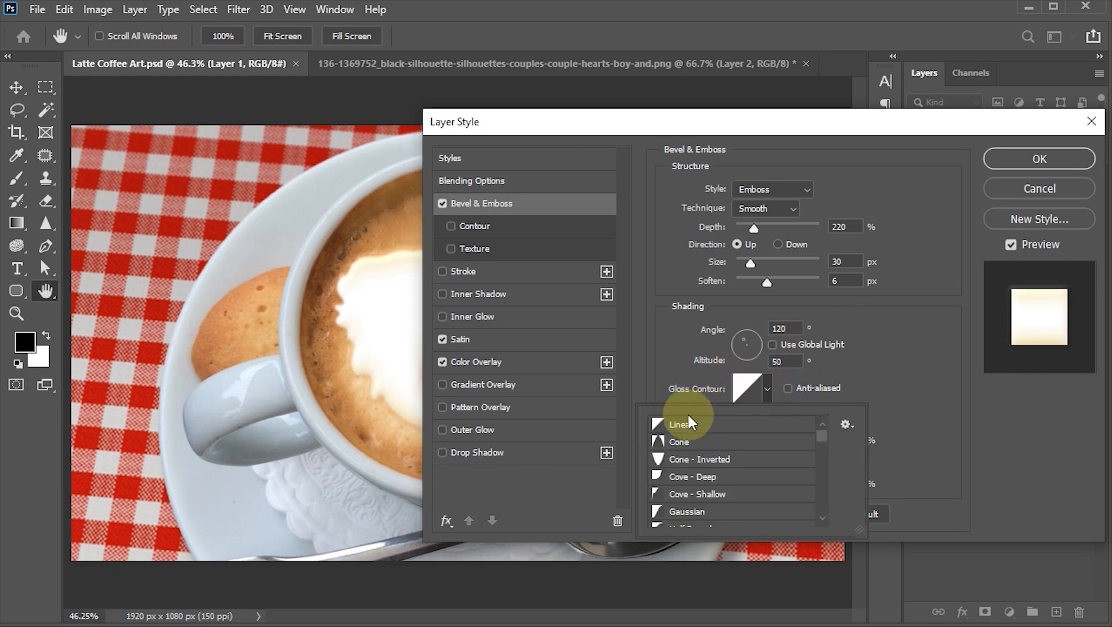
pyautogui.click(890, 345)
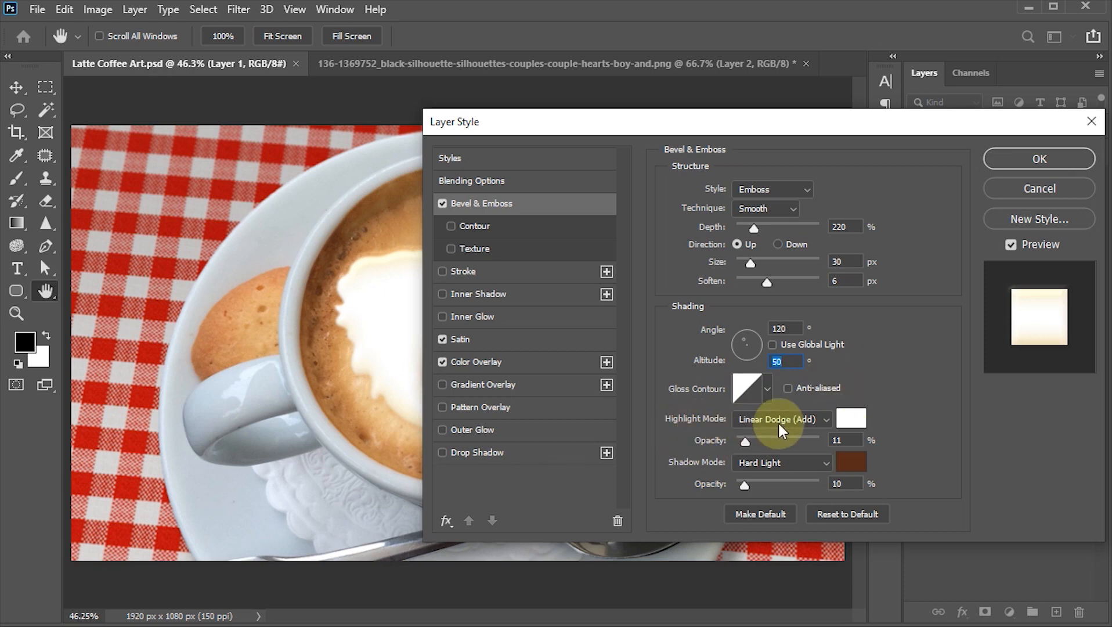
# Step: Set the opacity of the bevel's white Linear Dodge (Add) highlight to 25%
pyautogui.click(842, 418)
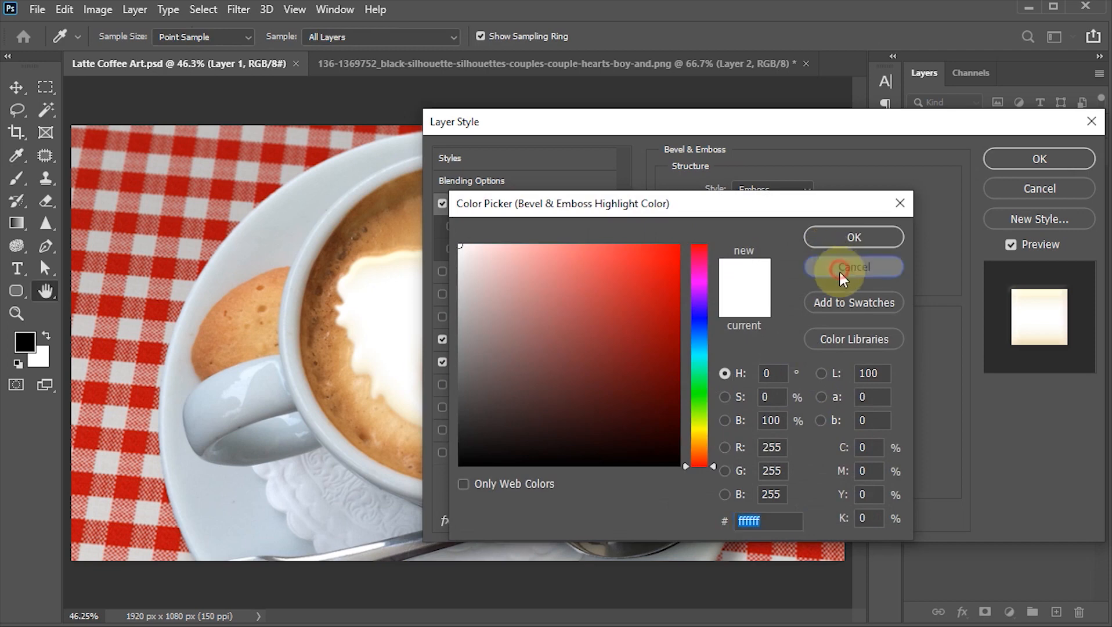
pyautogui.click(838, 268)
pyautogui.click(746, 441)
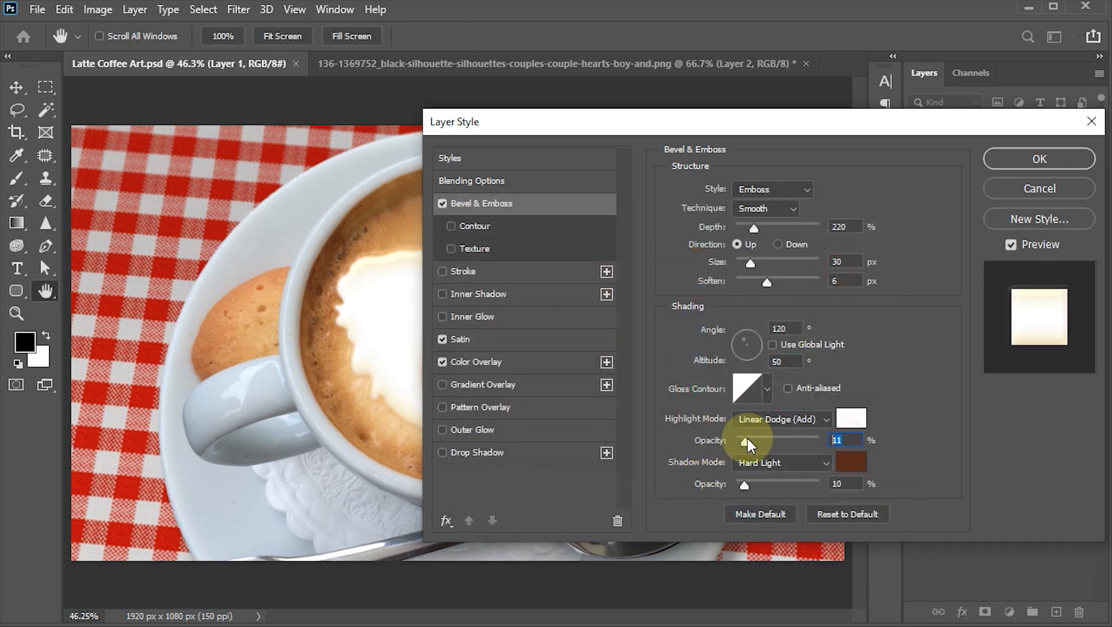
pyautogui.moveTo(748, 444); pyautogui.dragTo(753, 444)
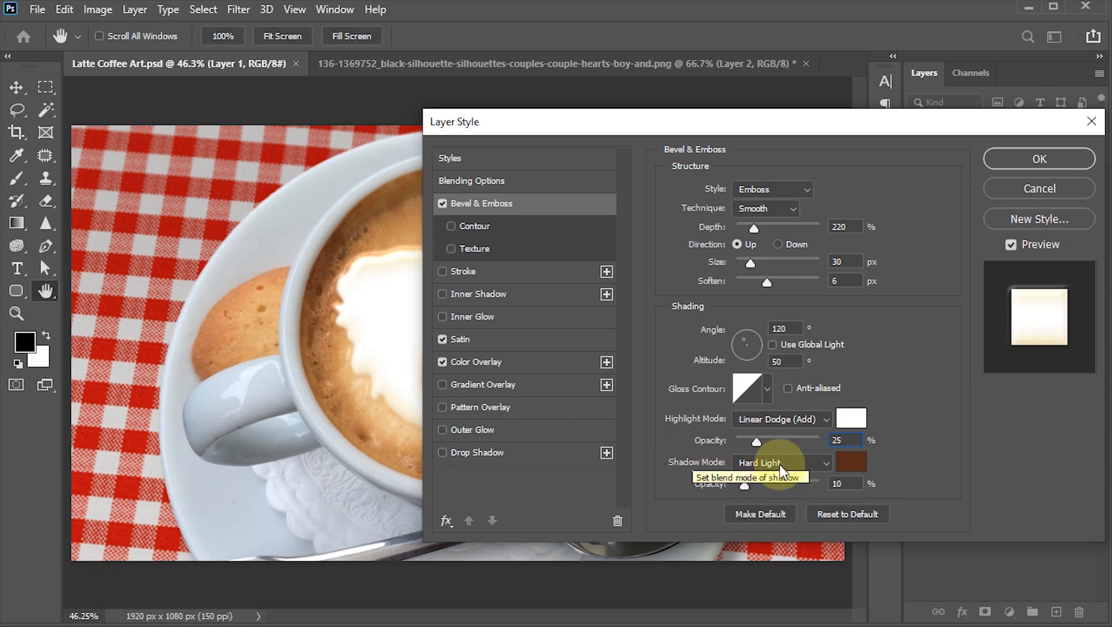
# Step: Use the color 582c19 for the bevel's Hard Light shadow and set the shadow opacity to 22%
pyautogui.click(850, 464)
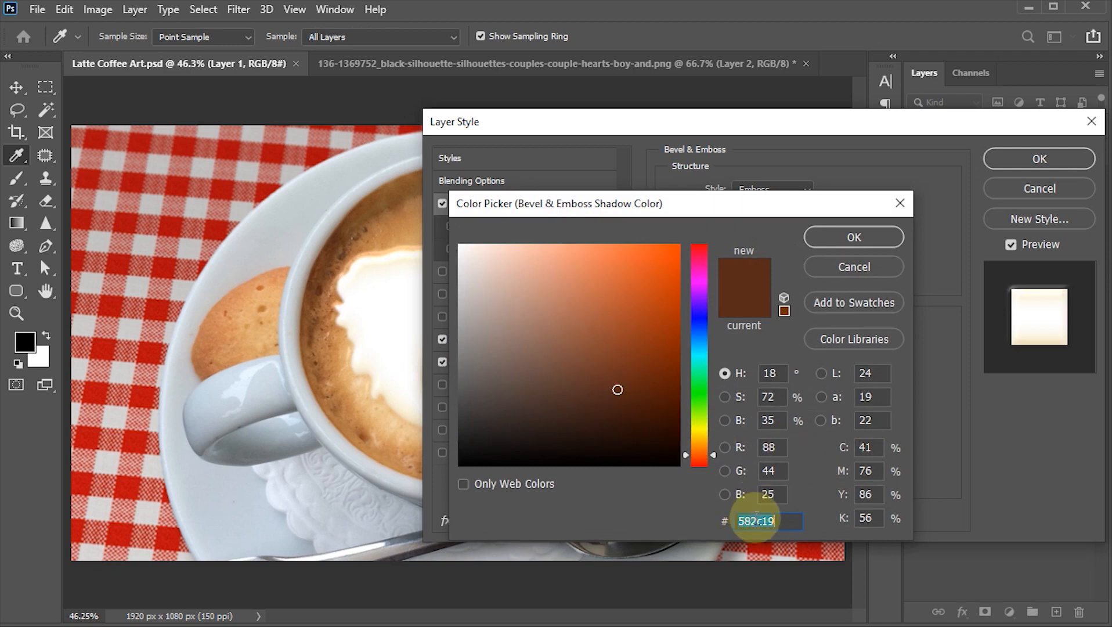
pyautogui.click(784, 521)
pyautogui.moveTo(784, 520); pyautogui.dragTo(690, 520)
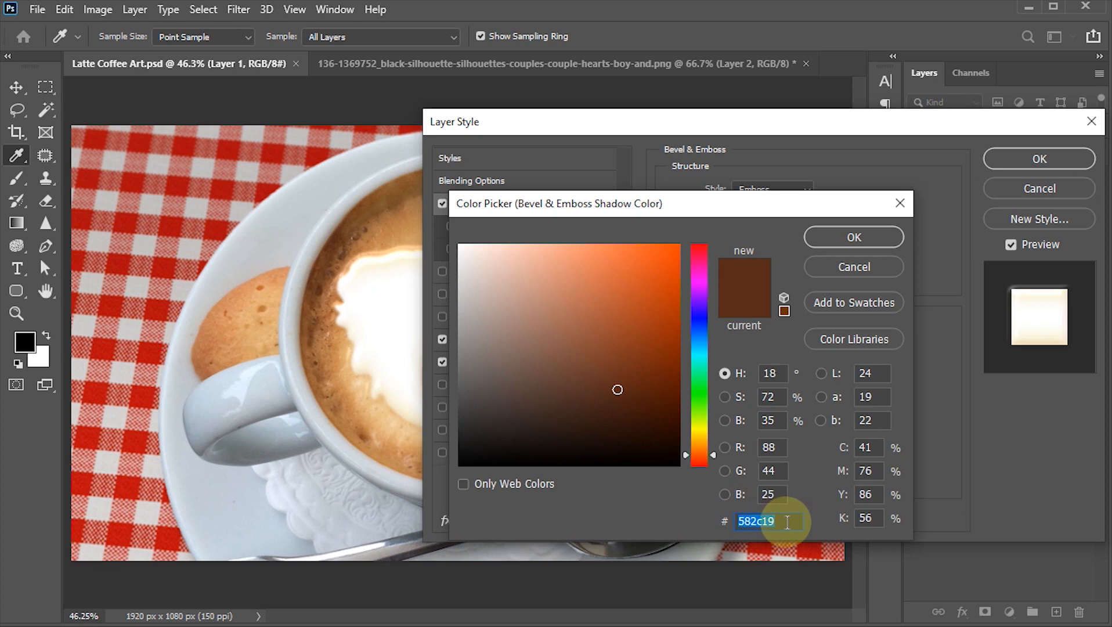
pyautogui.click(846, 234)
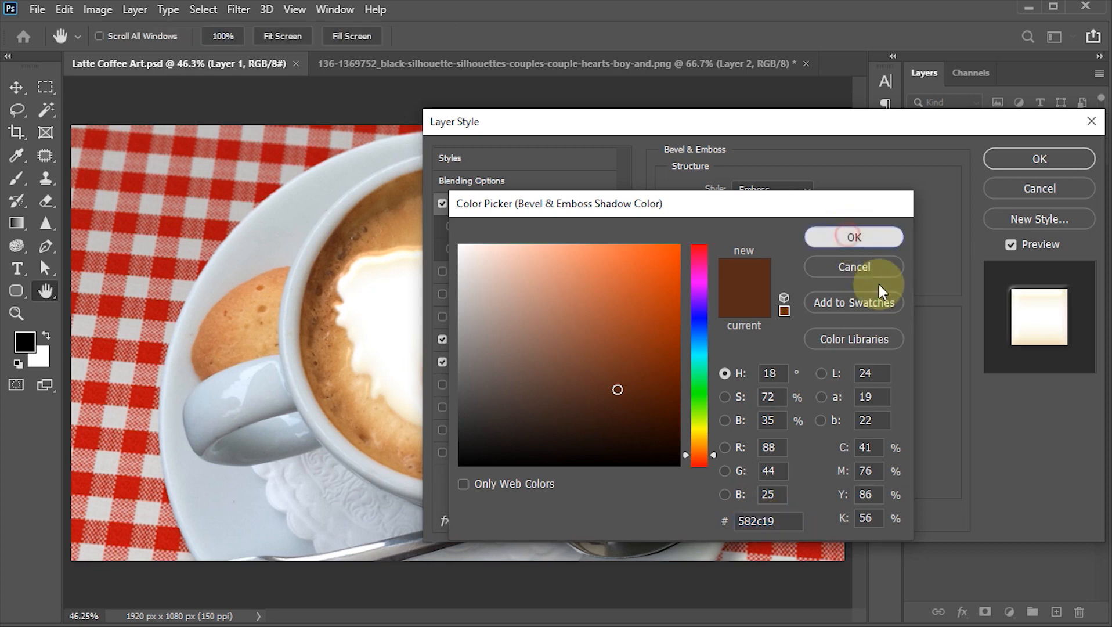
pyautogui.click(834, 484)
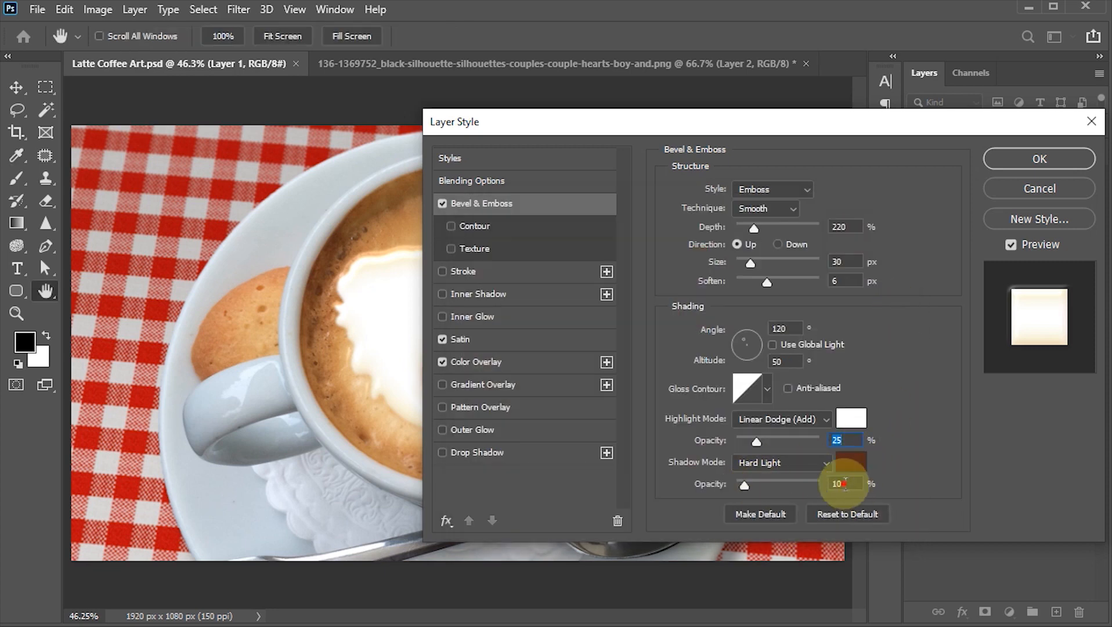
pyautogui.moveTo(845, 484); pyautogui.dragTo(829, 484)
pyautogui.write('22')
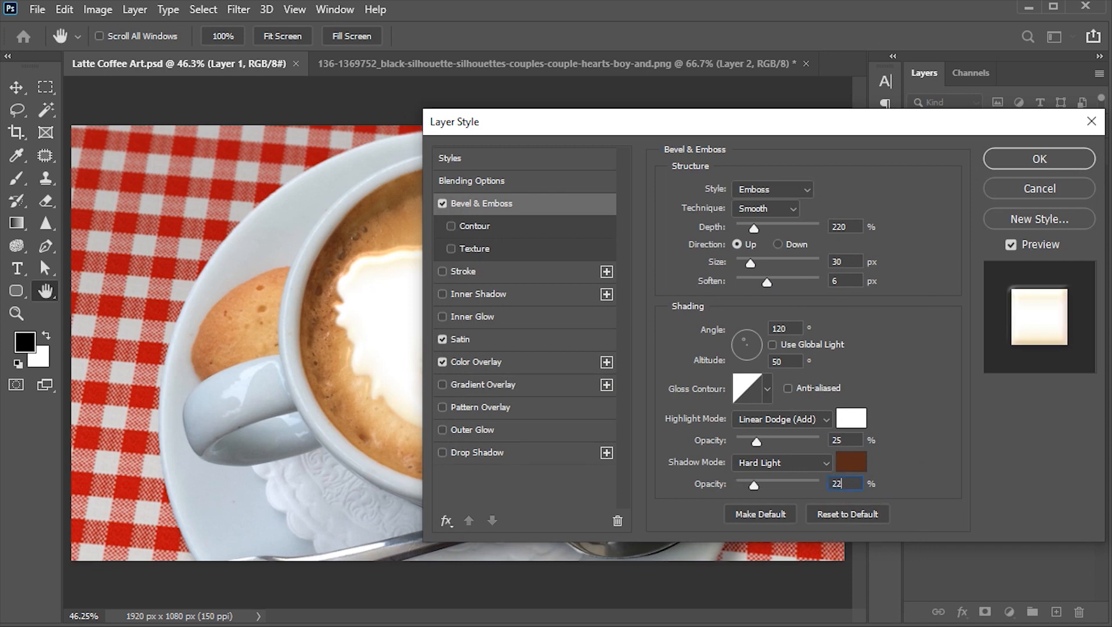
# Step: Apply the layer style settings to the silhouette layer and save the document
pyautogui.click(1020, 161)
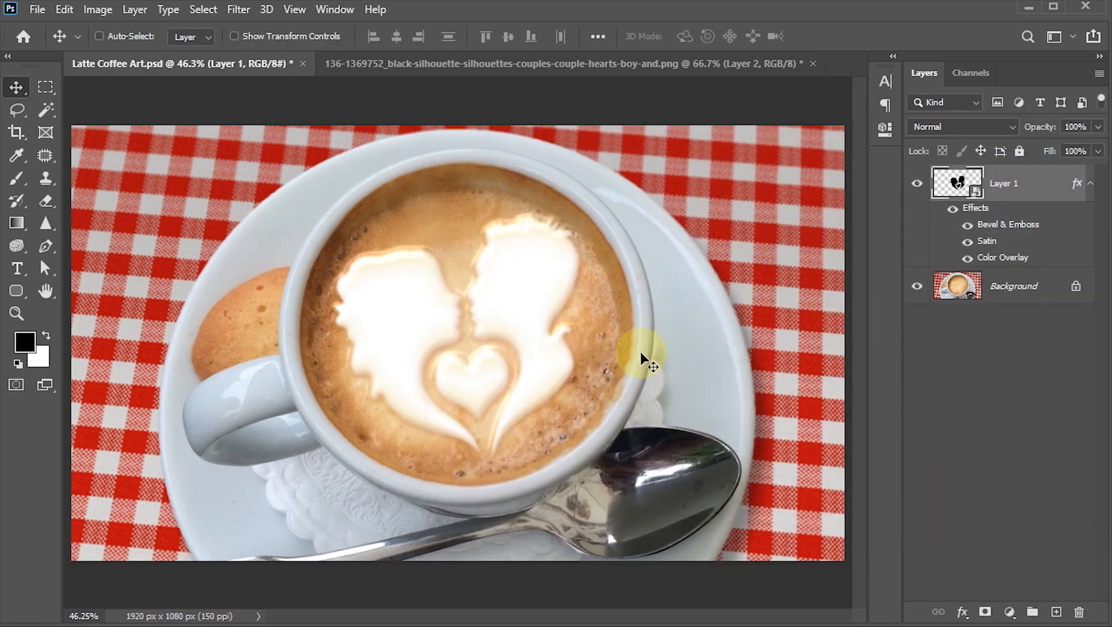
pyautogui.hotkey('ctrl', 's')
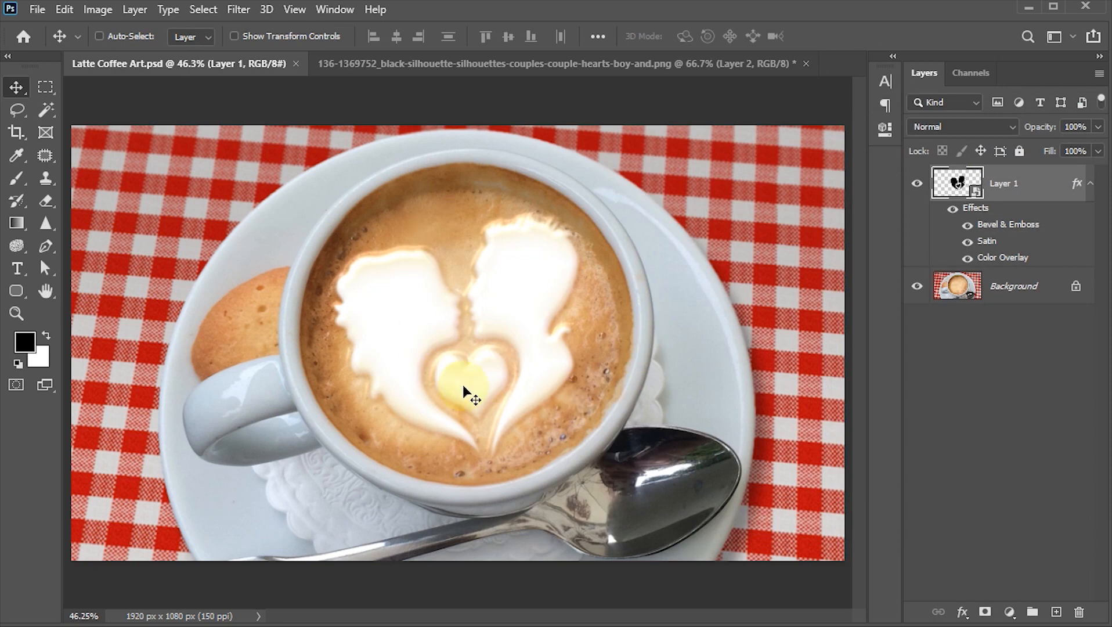
# Step: Apply a ZigZag distortion to the silhouette layer with amount 25, ridges 8 and style Out From Center, and save the document
pyautogui.click(238, 10)
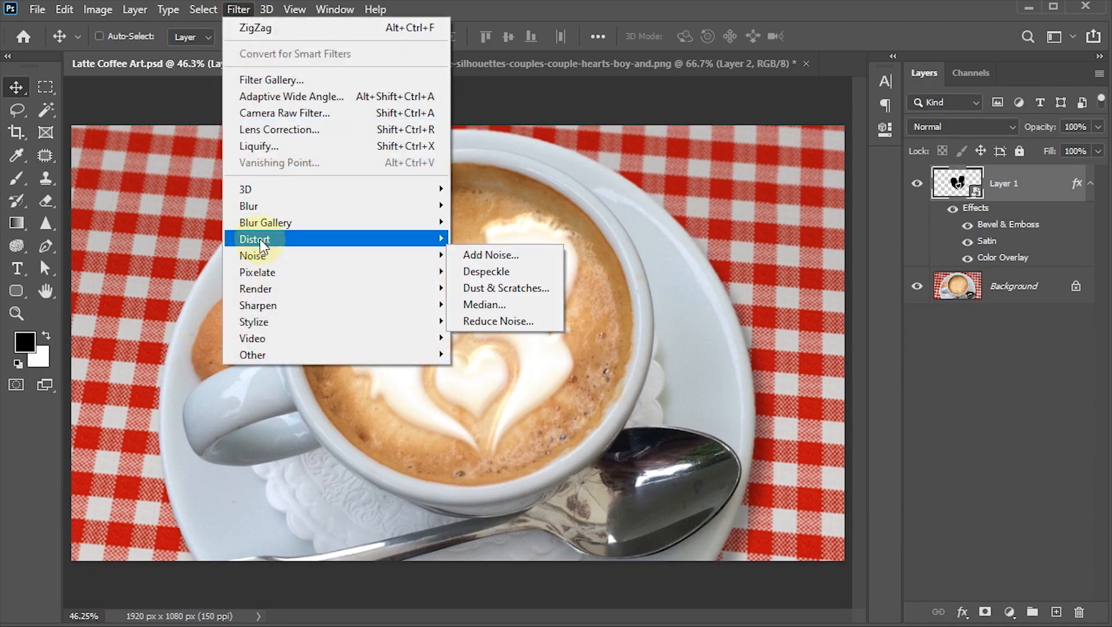
pyautogui.moveTo(406, 239)
pyautogui.click(475, 370)
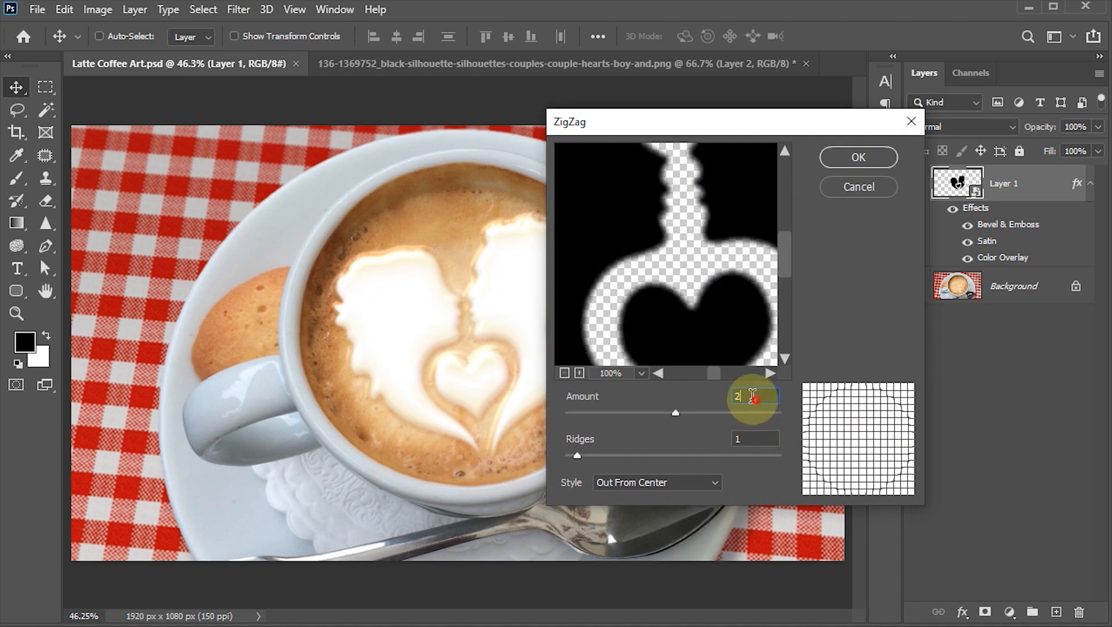
pyautogui.write('5')
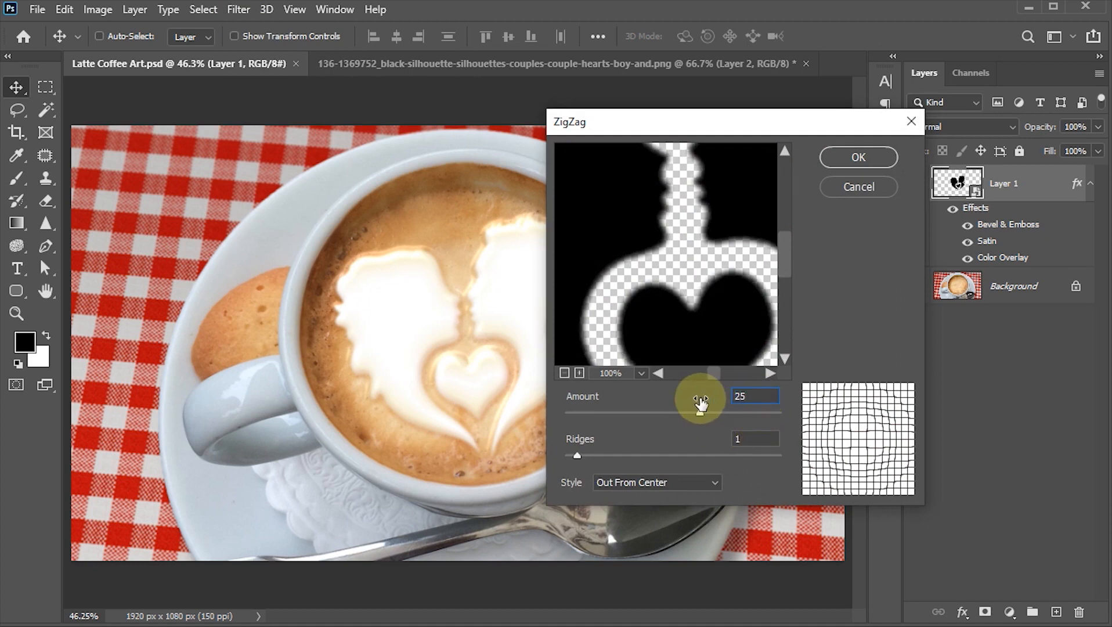
pyautogui.click(768, 436)
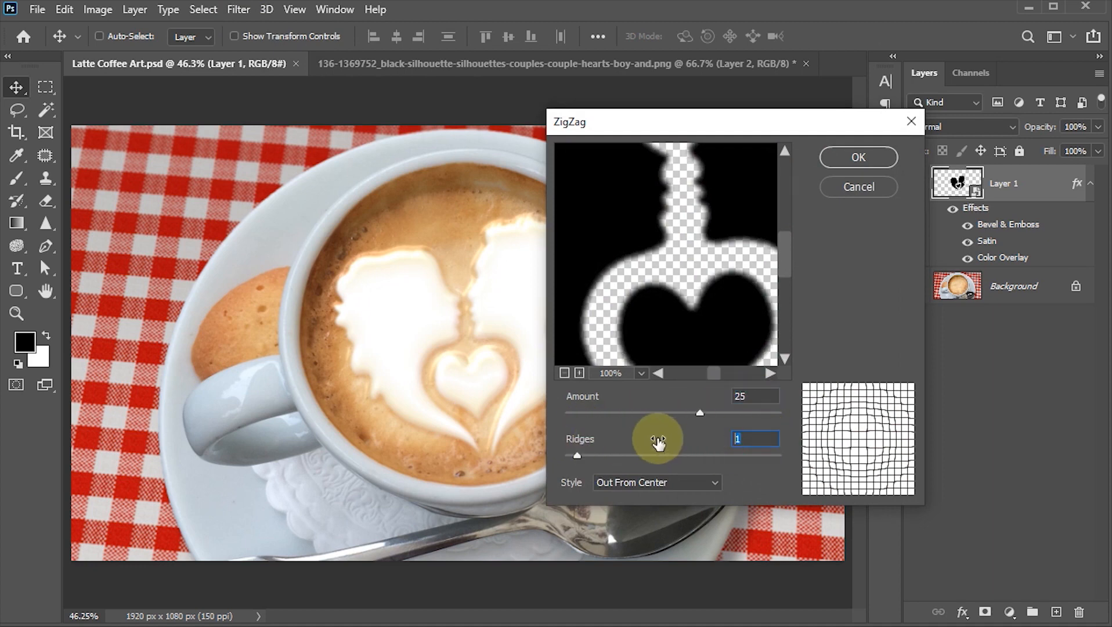
pyautogui.write('8')
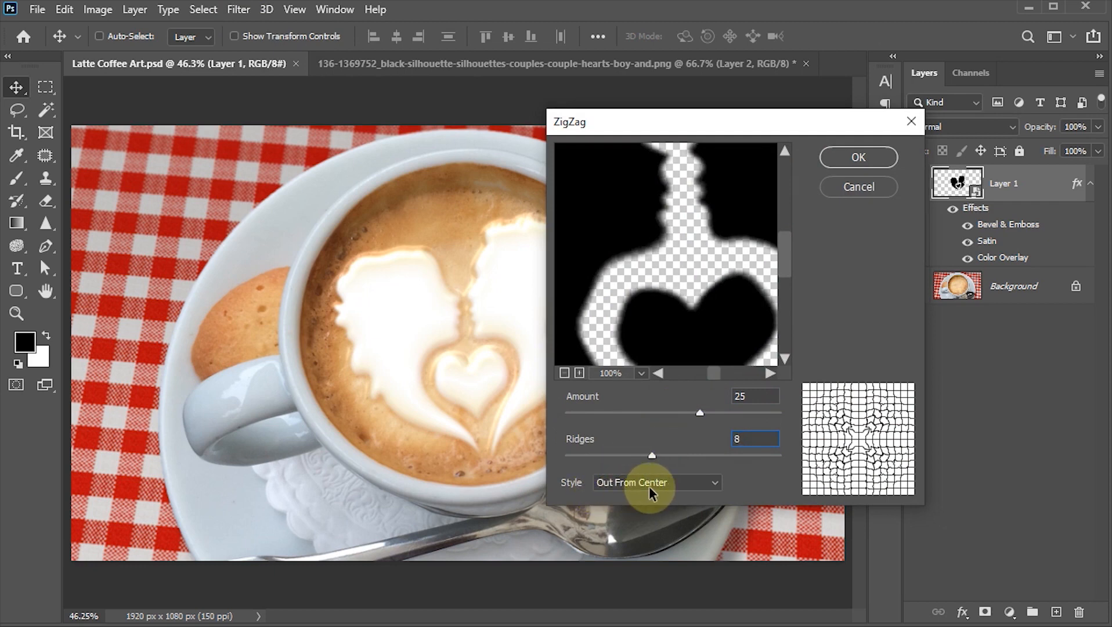
pyautogui.click(857, 156)
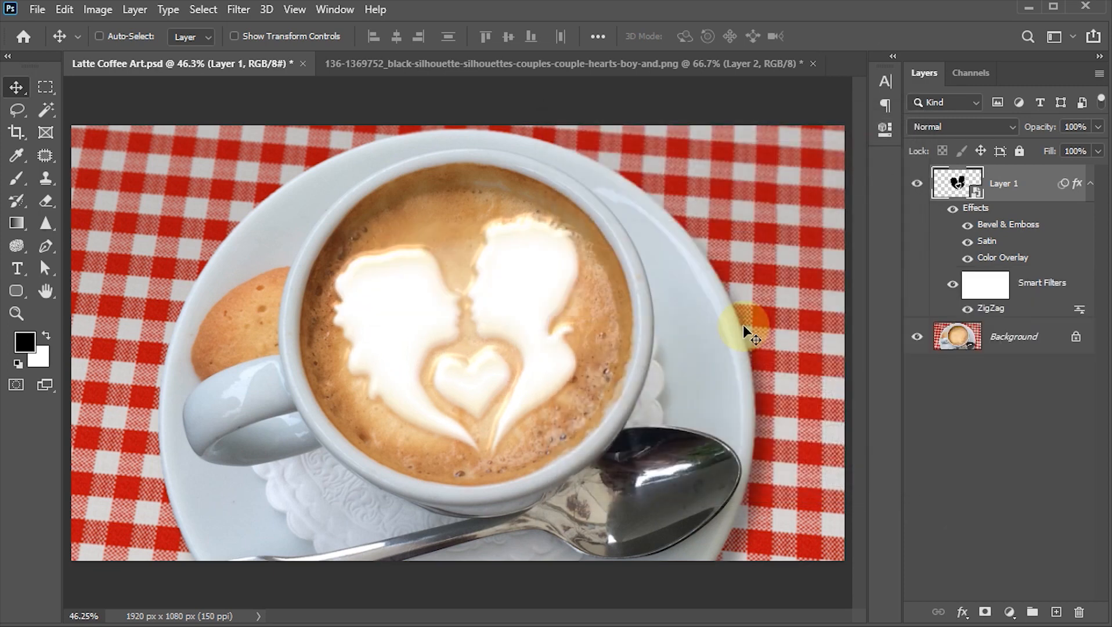
pyautogui.hotkey('ctrl', 's')
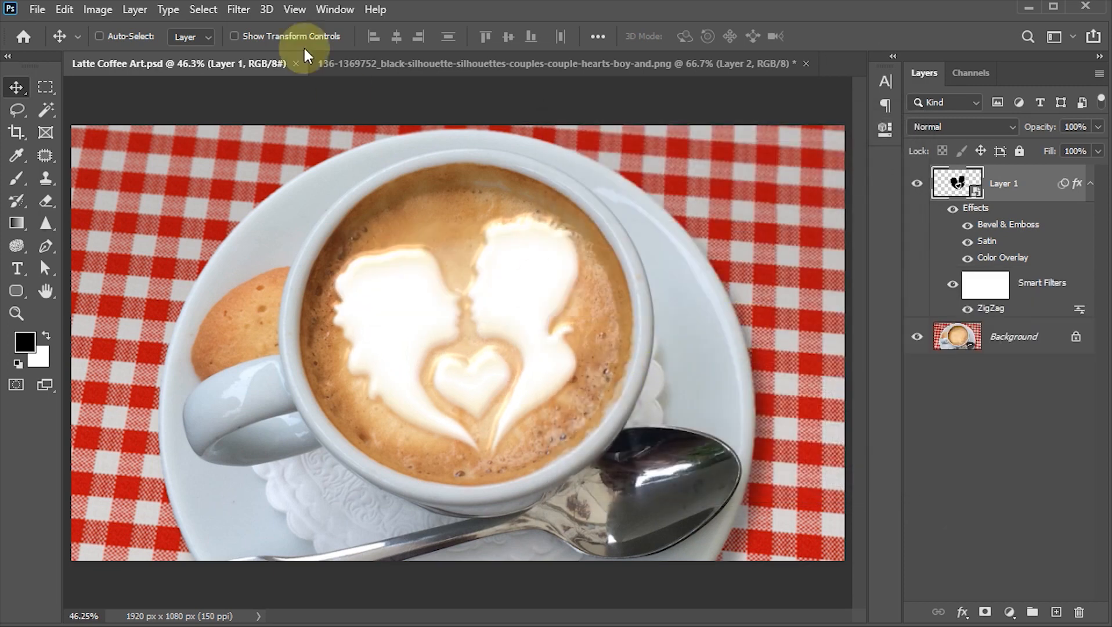
# Step: Apply a Gaussian Blur with a 1 pixel radius to the silhouette layer and save the document
pyautogui.click(238, 9)
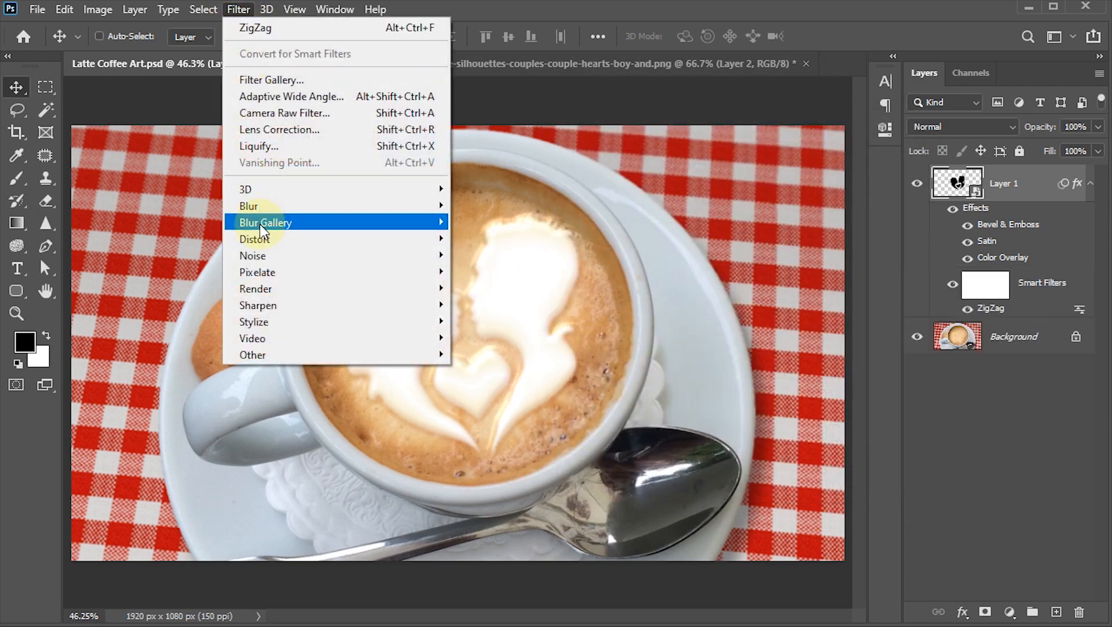
pyautogui.moveTo(279, 206)
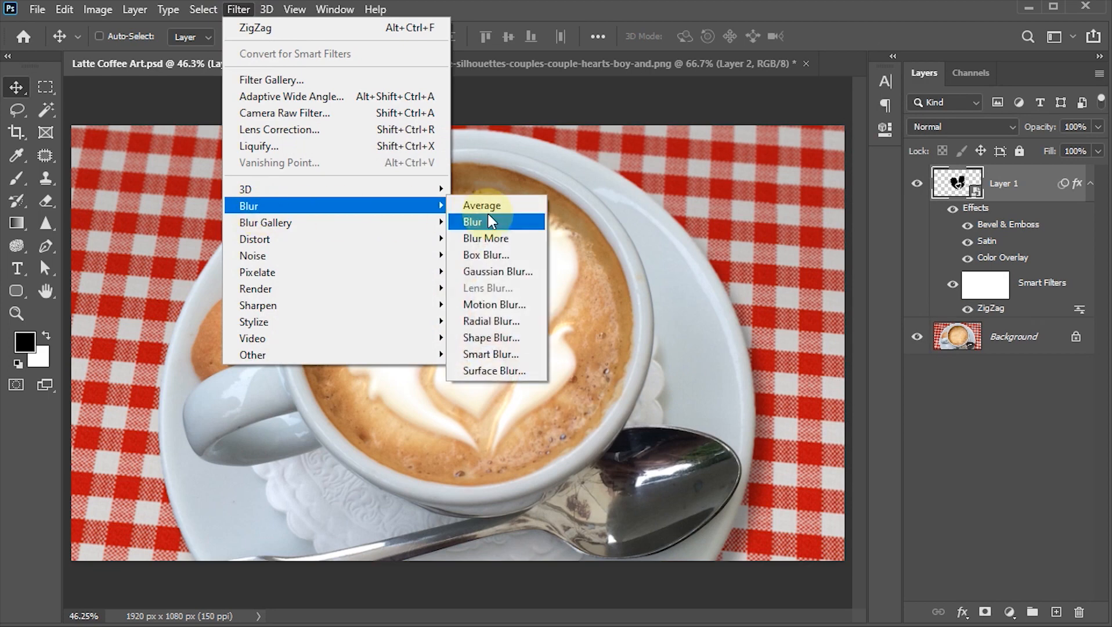
pyautogui.click(492, 271)
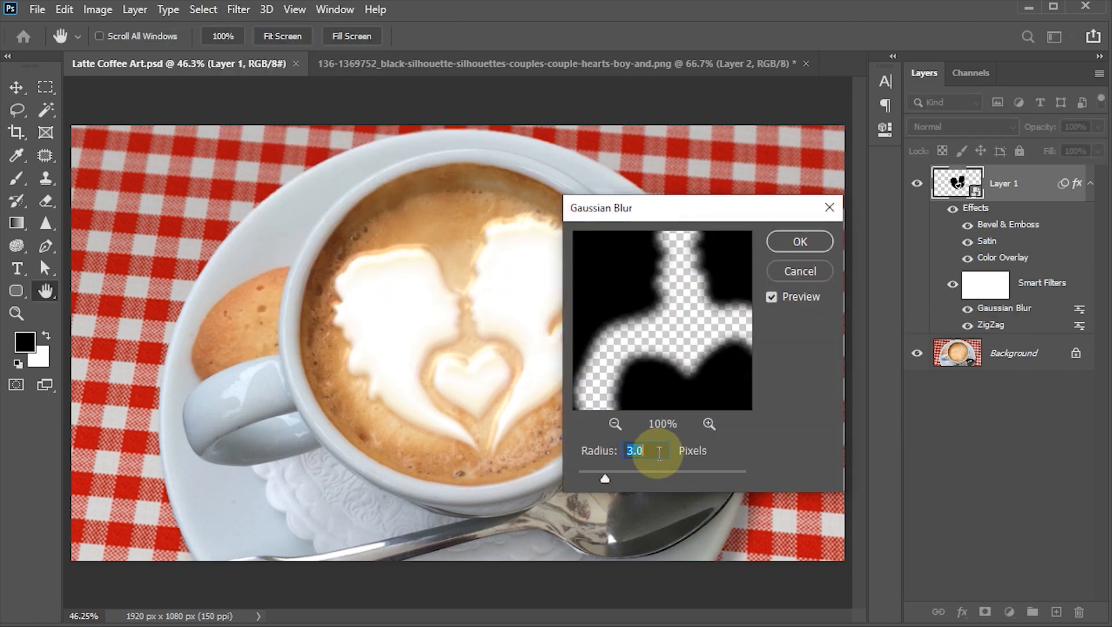
pyautogui.write('1')
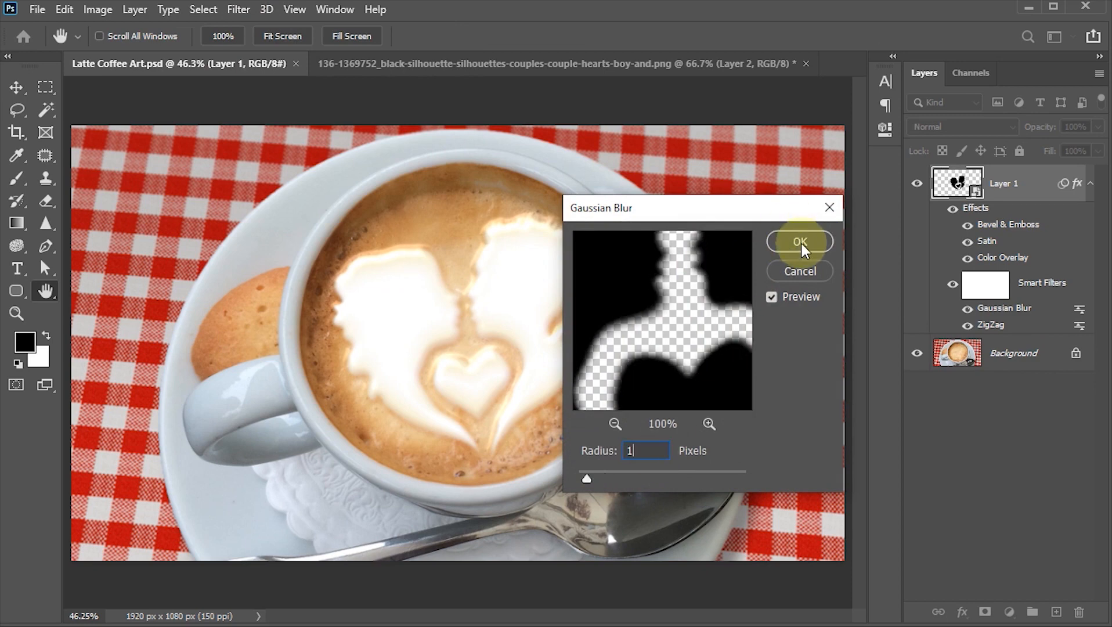
pyautogui.click(799, 241)
pyautogui.hotkey('ctrl', 's')
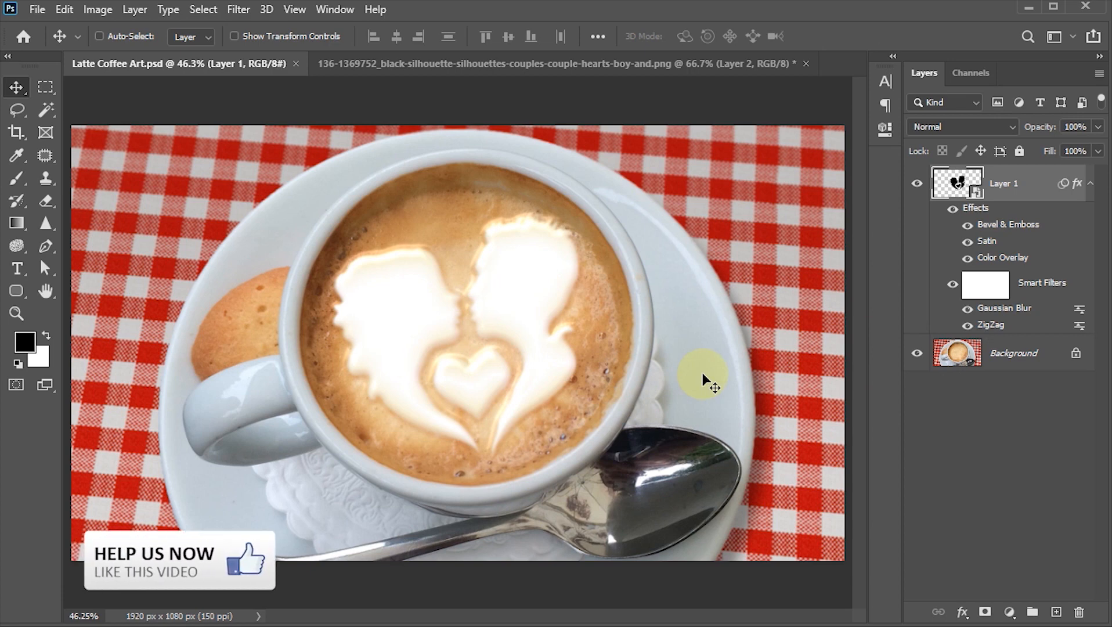
# Step: Stamp all visible layers into a new merged layer above the silhouette layer and save the document
pyautogui.press('ctrl')
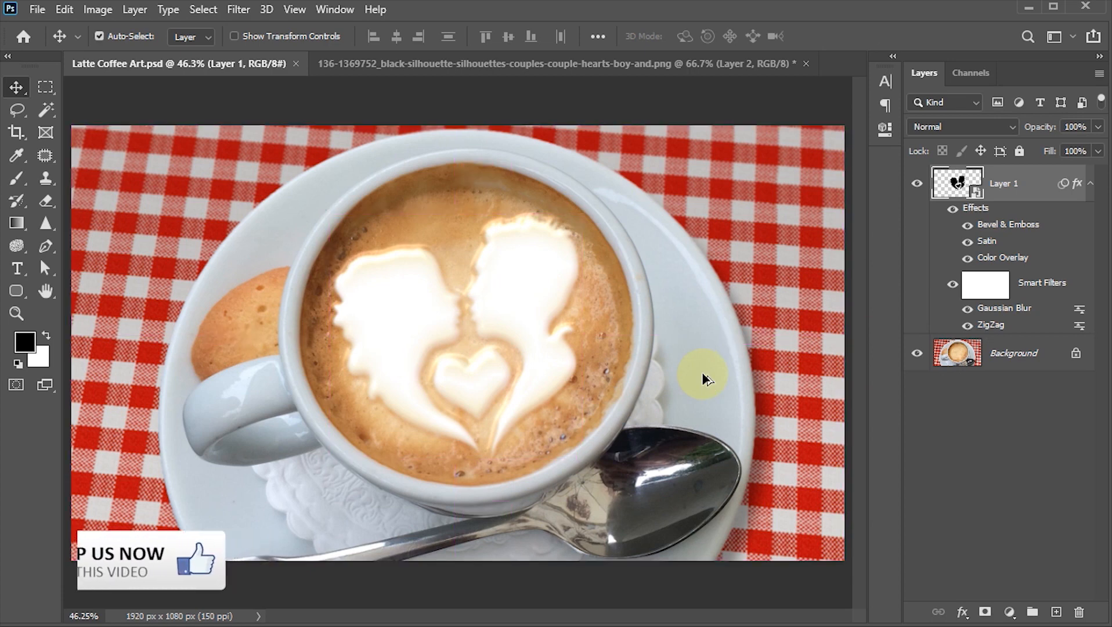
pyautogui.hotkey('ctrl', 'alt', 'shift', 'e')
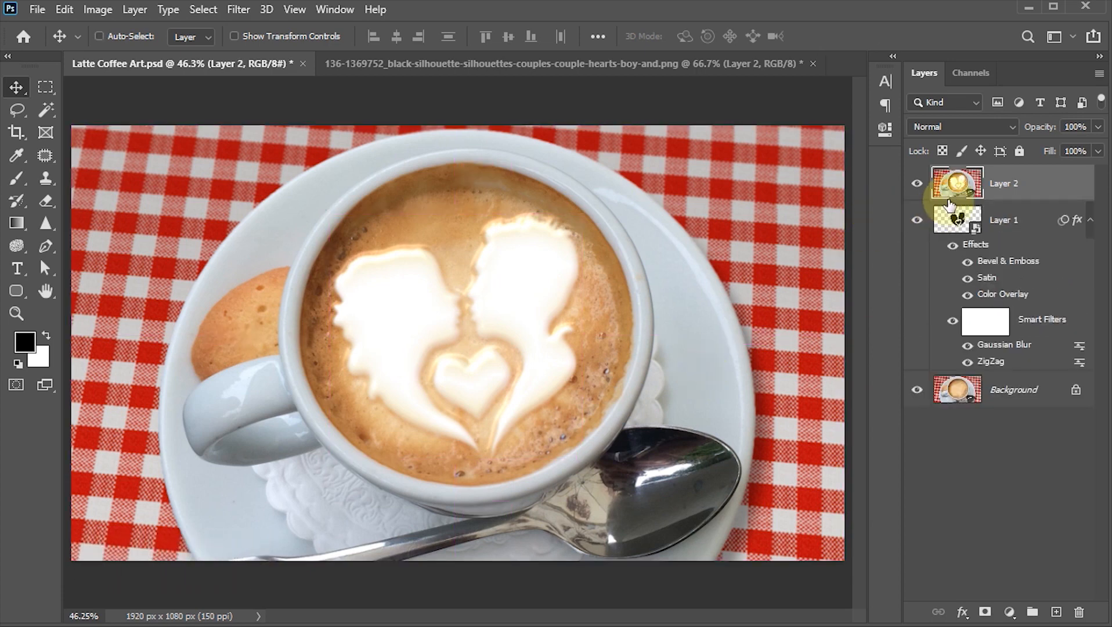
pyautogui.hotkey('ctrl', 's')
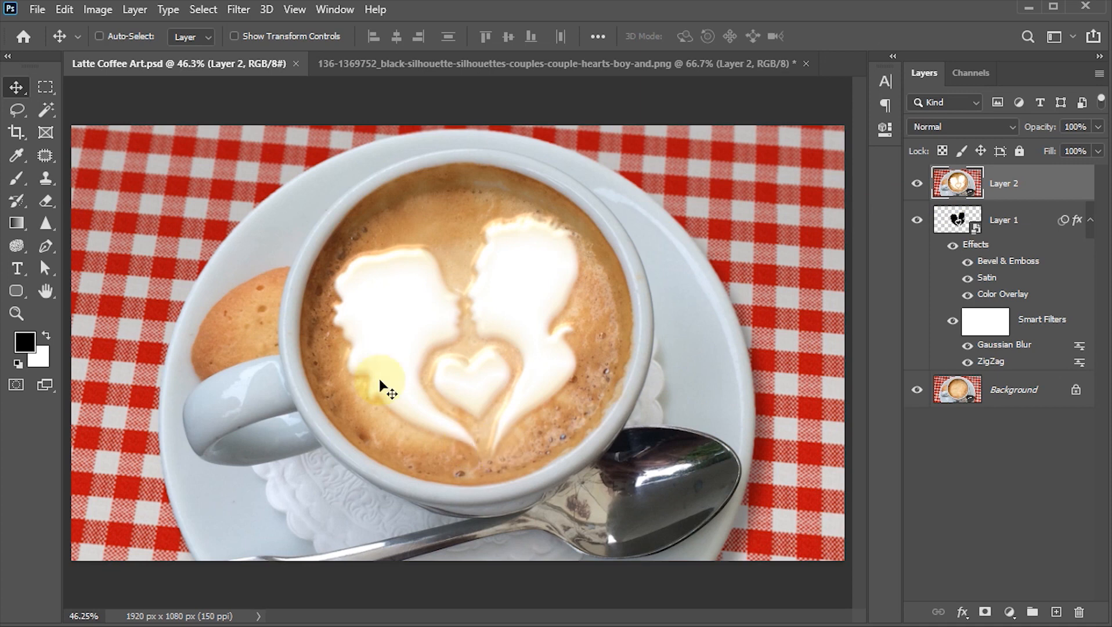
# Step: Set up the Patch tool with New selection, the Normal patch mode and the Destination option
pyautogui.click(45, 155)
pyautogui.click(130, 189)
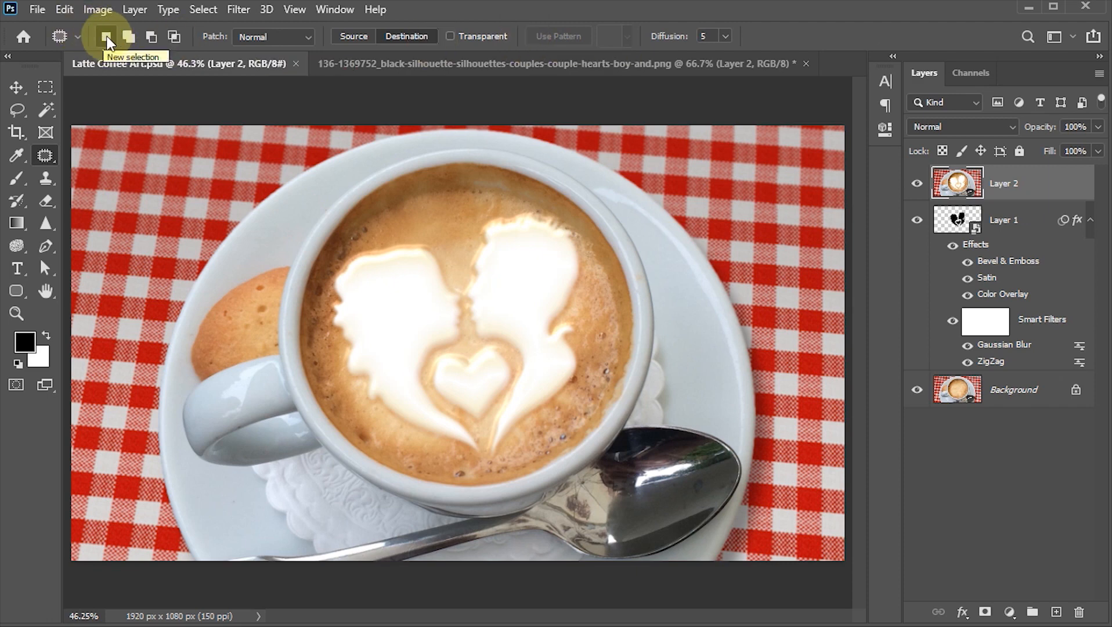
pyautogui.click(308, 37)
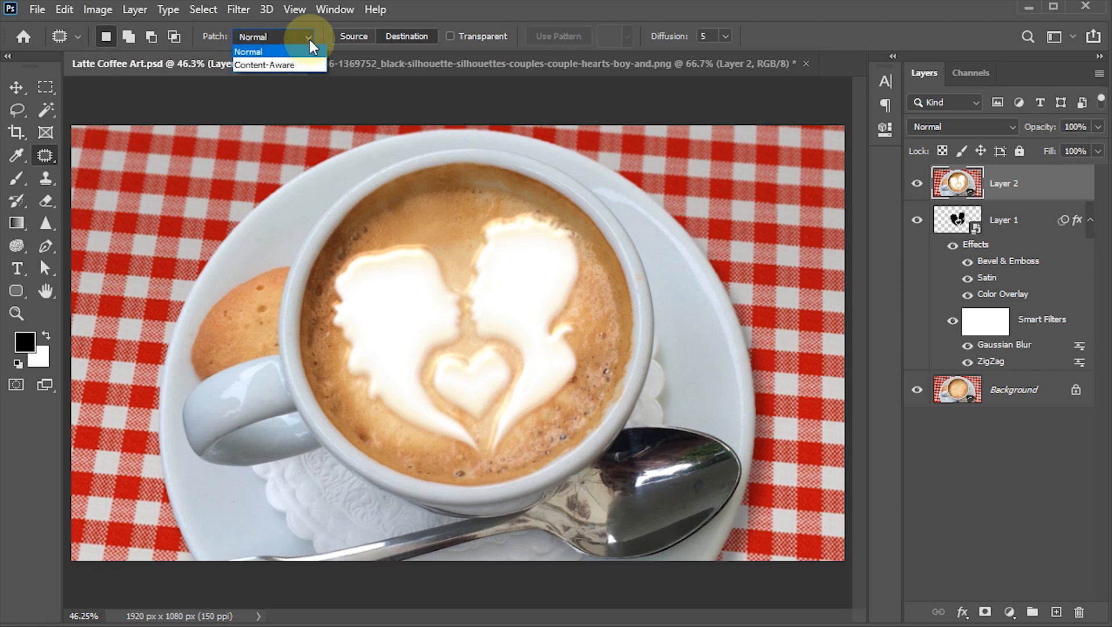
pyautogui.click(254, 51)
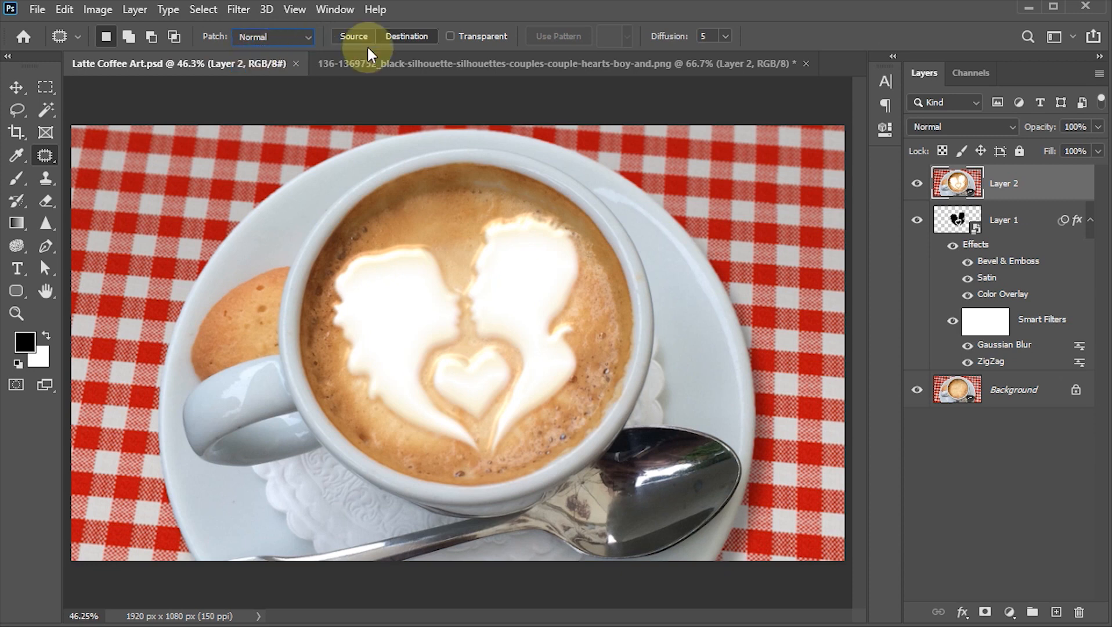
pyautogui.click(406, 36)
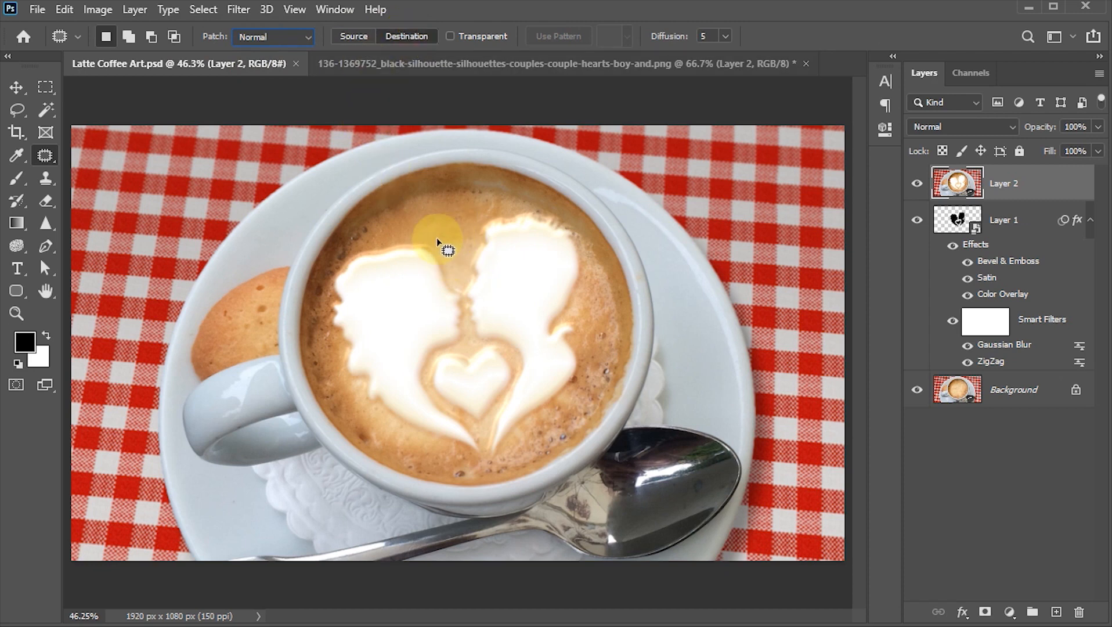
# Step: Patch small areas of surrounding coffee foam over the head and hair edges of the left silhouette on the merged layer
pyautogui.scroll(2, 435, 237)
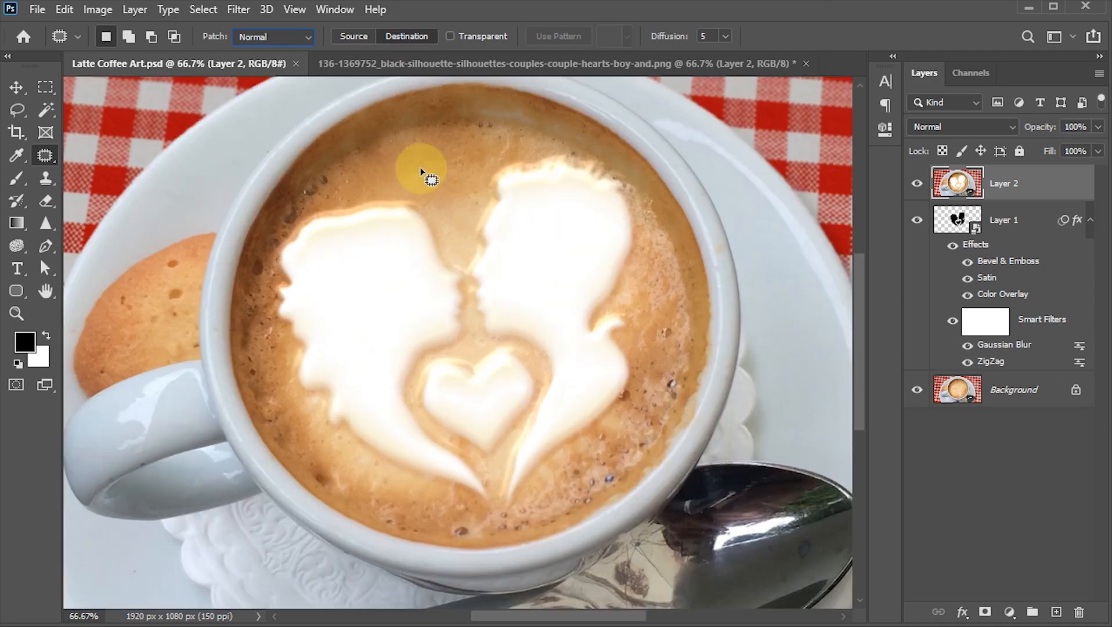
pyautogui.moveTo(446, 126)
pyautogui.mouseDown()
pyautogui.moveTo(400, 137)
pyautogui.moveTo(400, 154)
pyautogui.moveTo(477, 150)
pyautogui.moveTo(475, 128)
pyautogui.moveTo(446, 126)
pyautogui.moveTo(377, 196)
pyautogui.mouseUp()
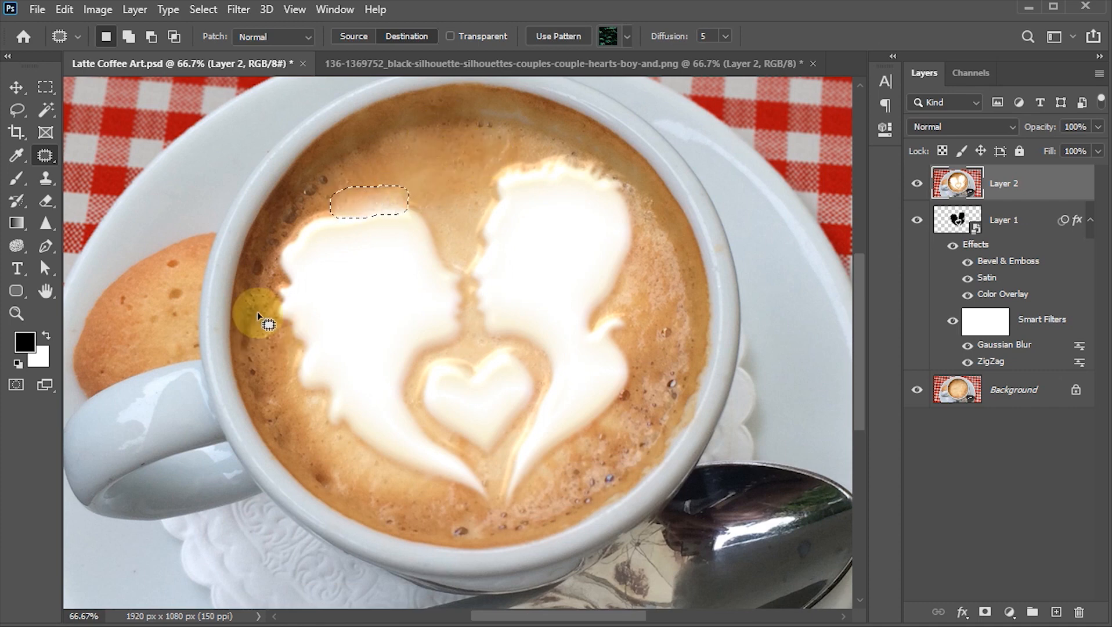
pyautogui.moveTo(256, 317)
pyautogui.mouseDown()
pyautogui.moveTo(268, 364)
pyautogui.moveTo(278, 347)
pyautogui.moveTo(260, 301)
pyautogui.mouseUp()
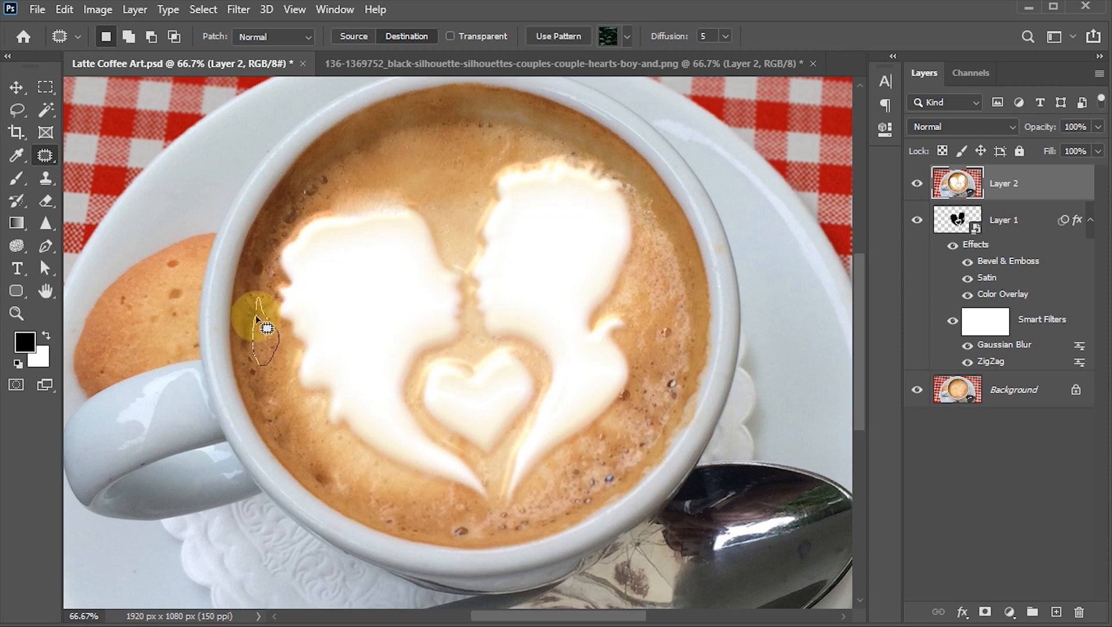
pyautogui.moveTo(268, 343); pyautogui.dragTo(301, 393)
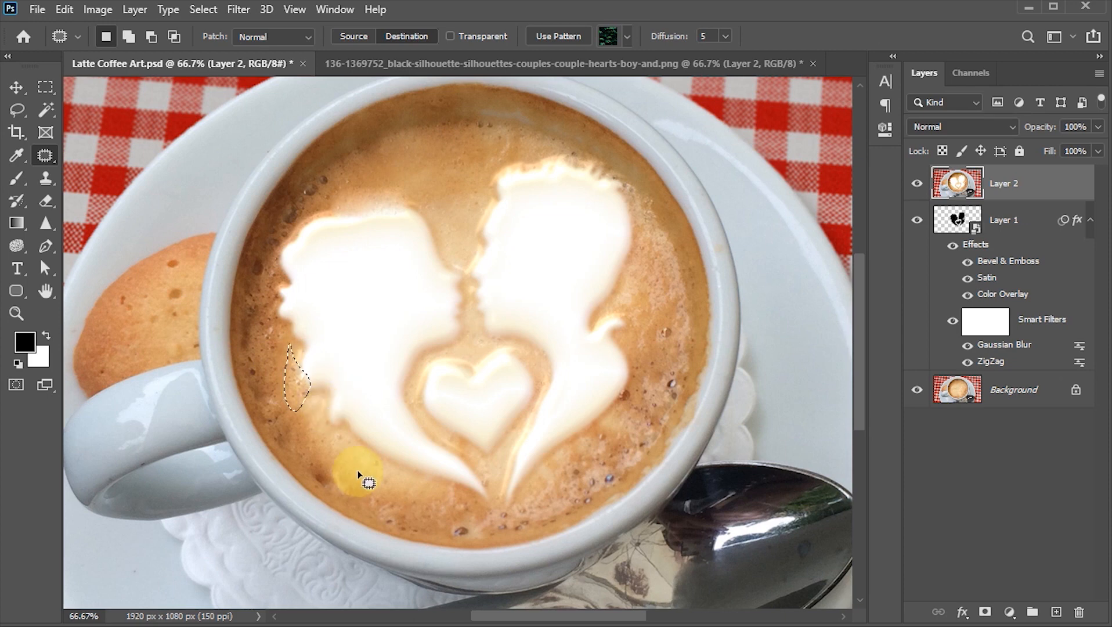
pyautogui.moveTo(260, 243)
pyautogui.mouseDown()
pyautogui.moveTo(232, 291)
pyautogui.moveTo(250, 299)
pyautogui.moveTo(246, 279)
pyautogui.moveTo(256, 291)
pyautogui.moveTo(265, 281)
pyautogui.moveTo(269, 225)
pyautogui.moveTo(255, 261)
pyautogui.moveTo(276, 289)
pyautogui.mouseUp()
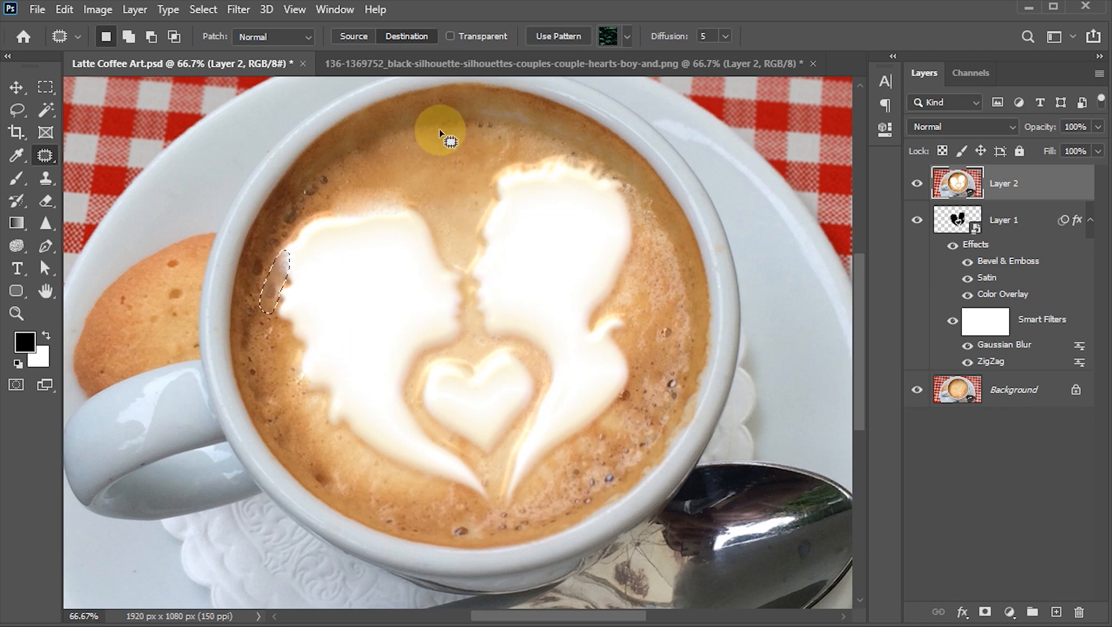
# Step: Patch coffee foam and bubble texture over the right silhouette's edges and into the white areas of both figures
pyautogui.moveTo(440, 132)
pyautogui.mouseDown()
pyautogui.moveTo(445, 180)
pyautogui.moveTo(457, 181)
pyautogui.moveTo(464, 150)
pyautogui.moveTo(447, 124)
pyautogui.moveTo(433, 136)
pyautogui.moveTo(488, 181)
pyautogui.moveTo(640, 221)
pyautogui.mouseUp()
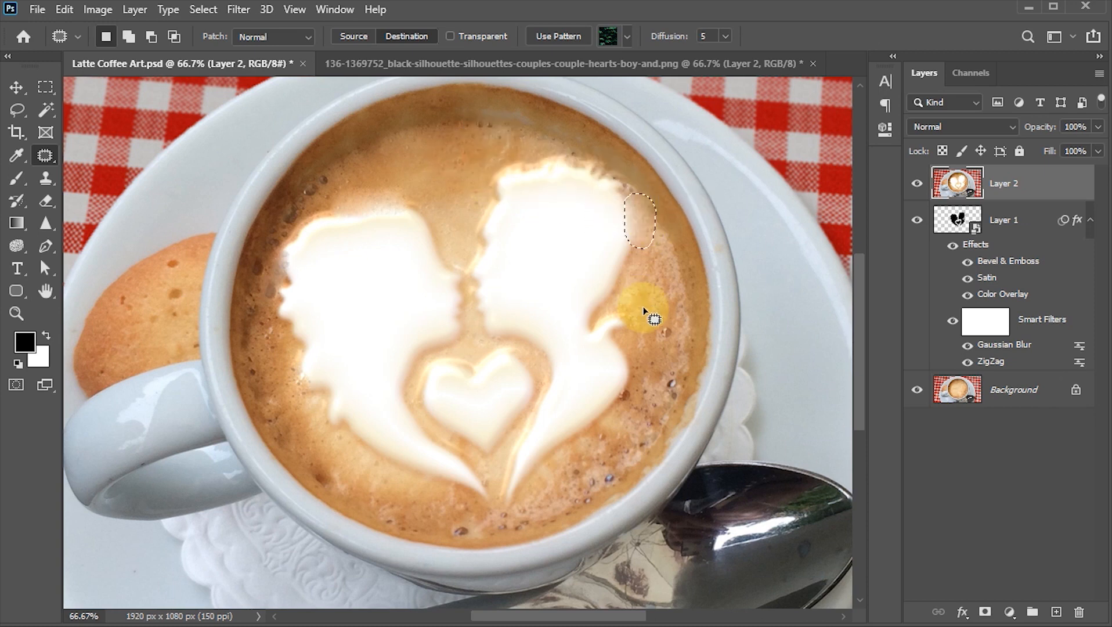
pyautogui.moveTo(676, 264)
pyautogui.mouseDown()
pyautogui.moveTo(670, 325)
pyautogui.moveTo(695, 332)
pyautogui.moveTo(675, 270)
pyautogui.mouseUp()
pyautogui.moveTo(682, 293)
pyautogui.mouseDown()
pyautogui.moveTo(643, 356)
pyautogui.moveTo(638, 426)
pyautogui.moveTo(580, 453)
pyautogui.mouseUp()
pyautogui.moveTo(560, 493)
pyautogui.mouseDown()
pyautogui.moveTo(544, 514)
pyautogui.moveTo(524, 505)
pyautogui.mouseUp()
pyautogui.moveTo(462, 162)
pyautogui.mouseDown()
pyautogui.moveTo(471, 152)
pyautogui.moveTo(429, 213)
pyautogui.moveTo(486, 165)
pyautogui.moveTo(433, 223)
pyautogui.mouseUp()
pyautogui.moveTo(331, 173)
pyautogui.mouseDown()
pyautogui.moveTo(336, 180)
pyautogui.moveTo(294, 228)
pyautogui.mouseUp()
pyautogui.moveTo(554, 145); pyautogui.dragTo(538, 156)
pyautogui.moveTo(468, 147); pyautogui.dragTo(458, 152)
pyautogui.moveTo(445, 177)
pyautogui.mouseDown()
pyautogui.moveTo(477, 220)
pyautogui.moveTo(464, 145)
pyautogui.mouseUp()
pyautogui.moveTo(465, 142); pyautogui.dragTo(621, 412)
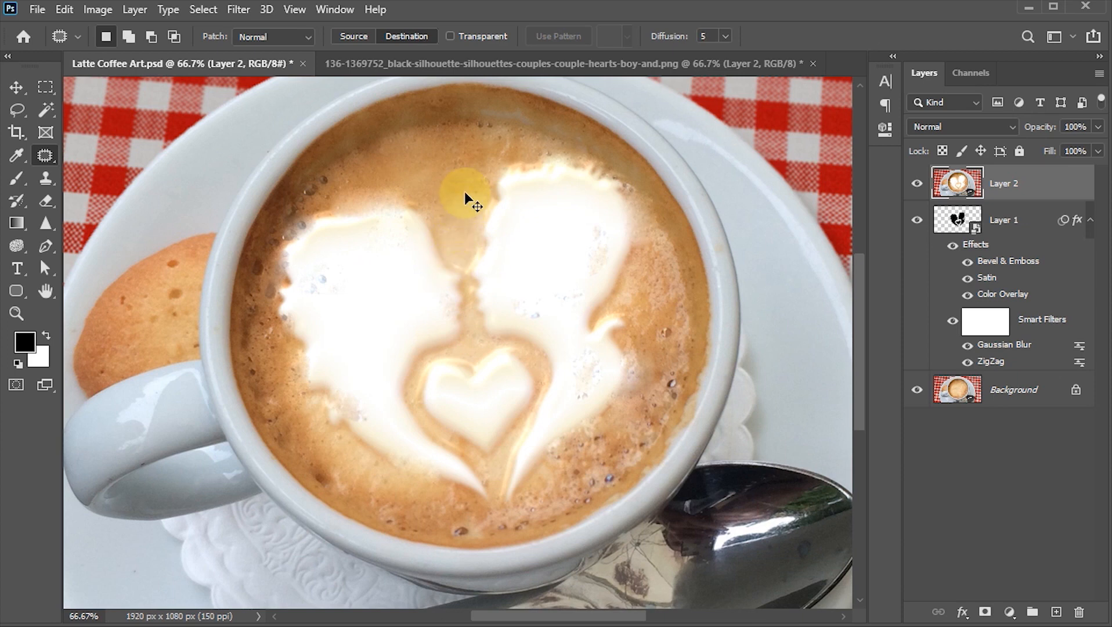
# Step: Finish patching the merged layer, switch back to the Move tool and save the document
pyautogui.hotkey('ctrl', '0')
pyautogui.press('v')
pyautogui.hotkey('ctrl', 's')
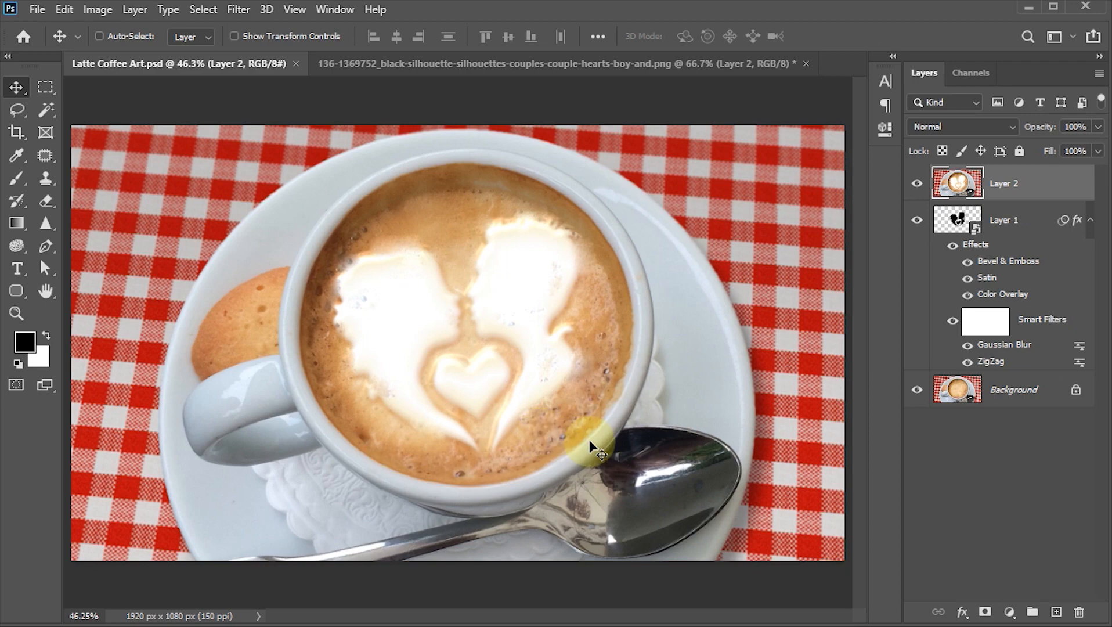
pyautogui.press('z')
pyautogui.moveTo(442, 285); pyautogui.dragTo(484, 364)
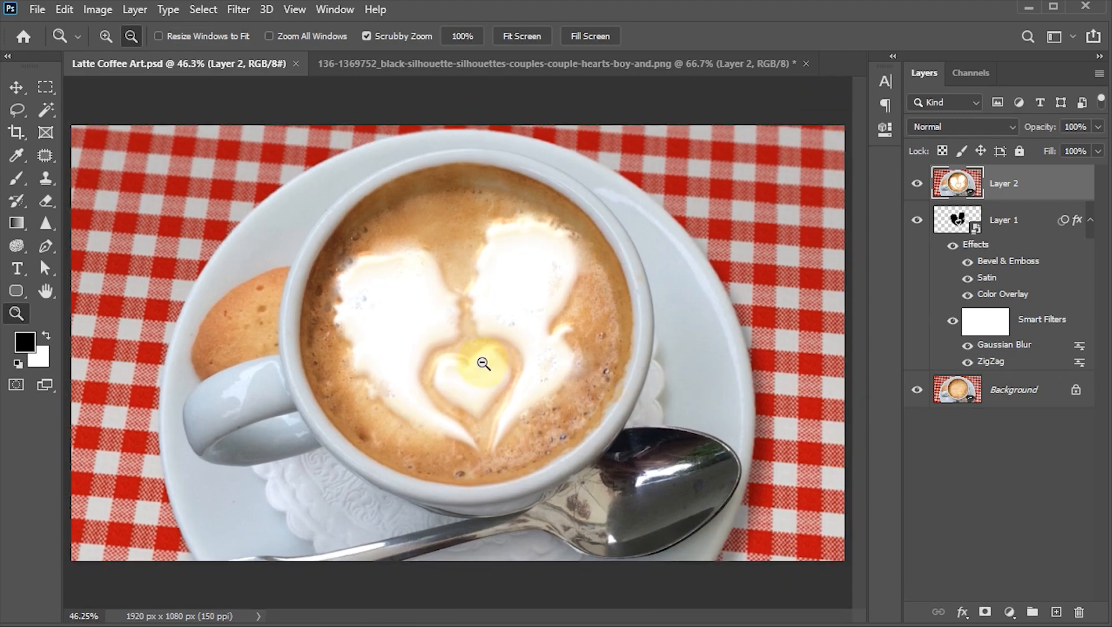